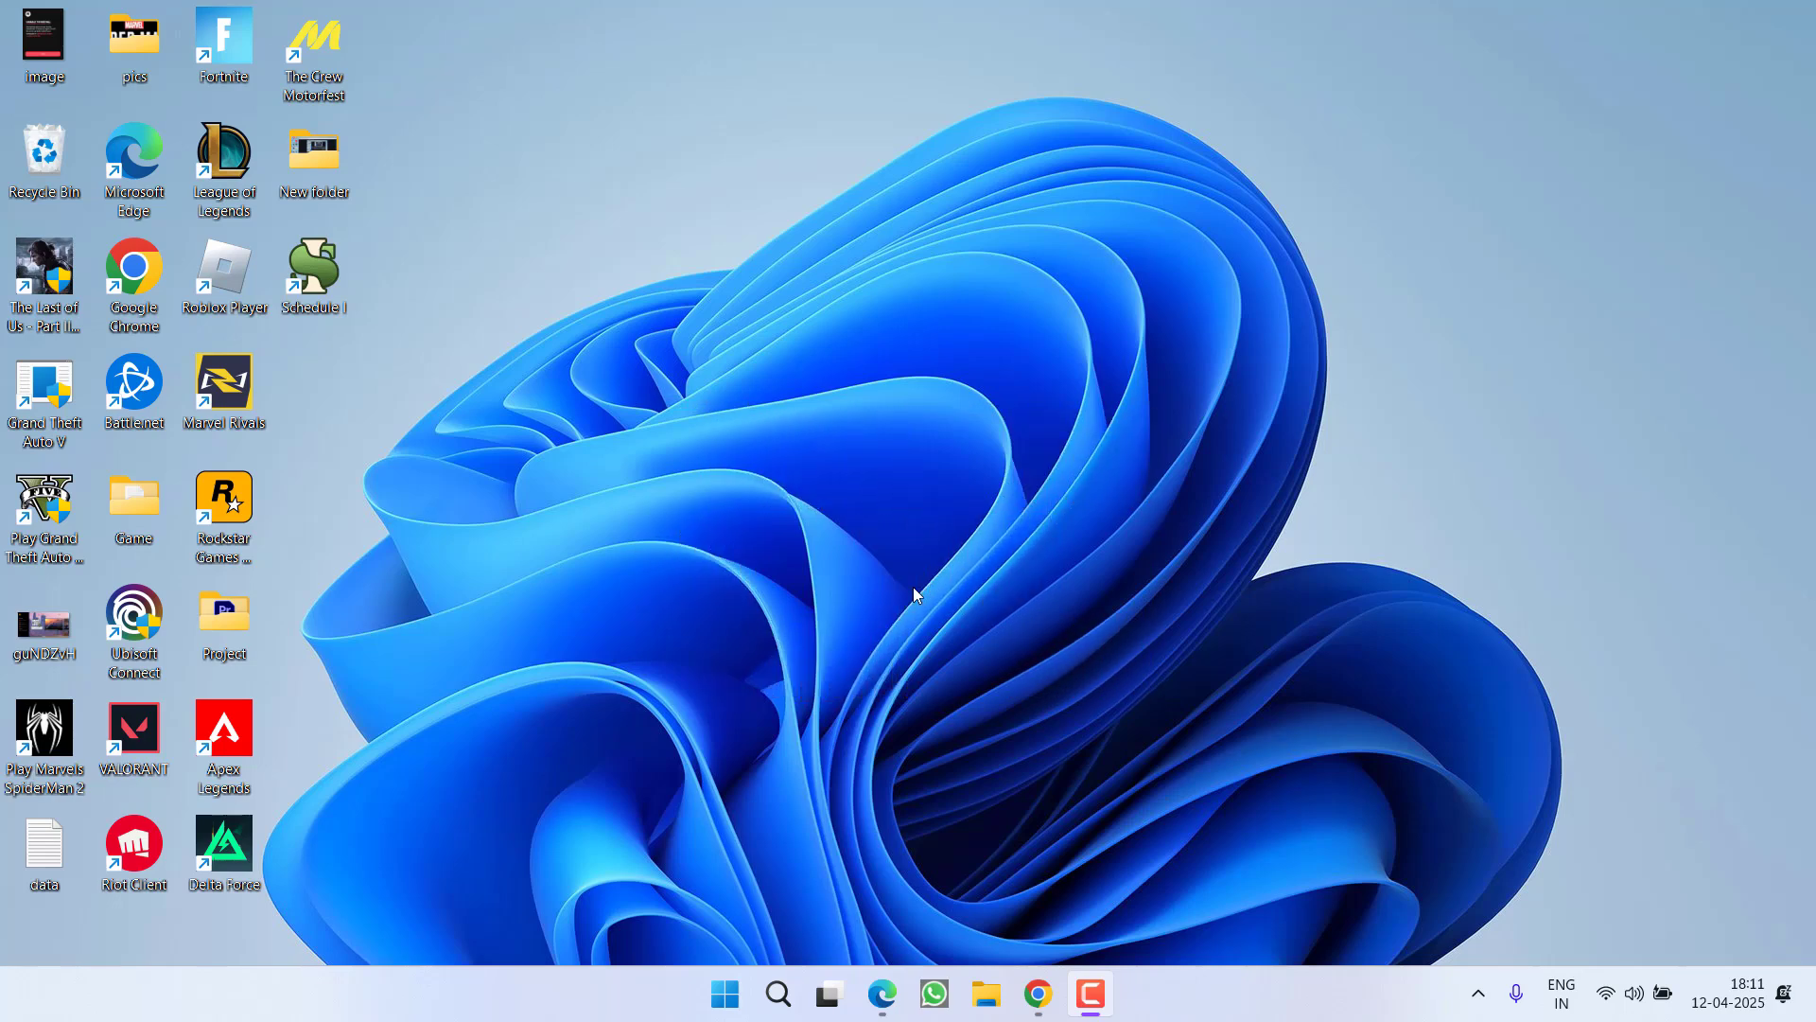
Step: Set Device Installation Settings to No so manufacturers' device apps aren't downloaded automatically
key("super")
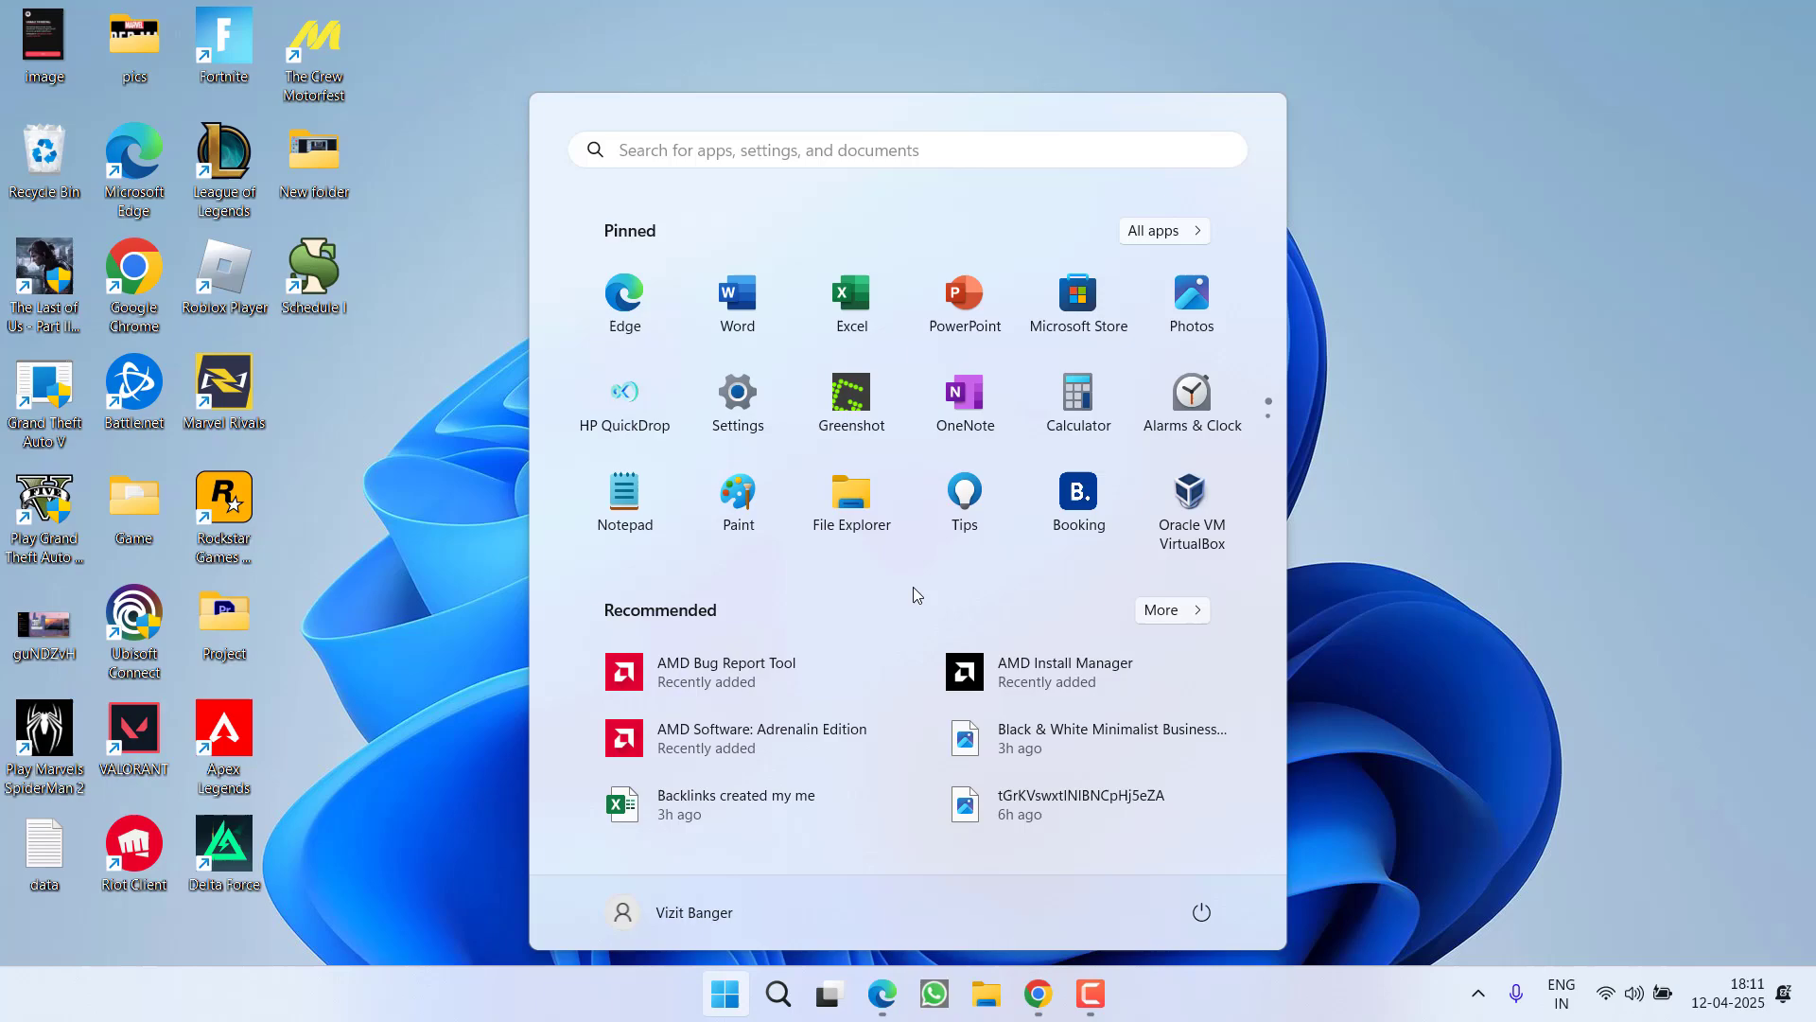
type("advance")
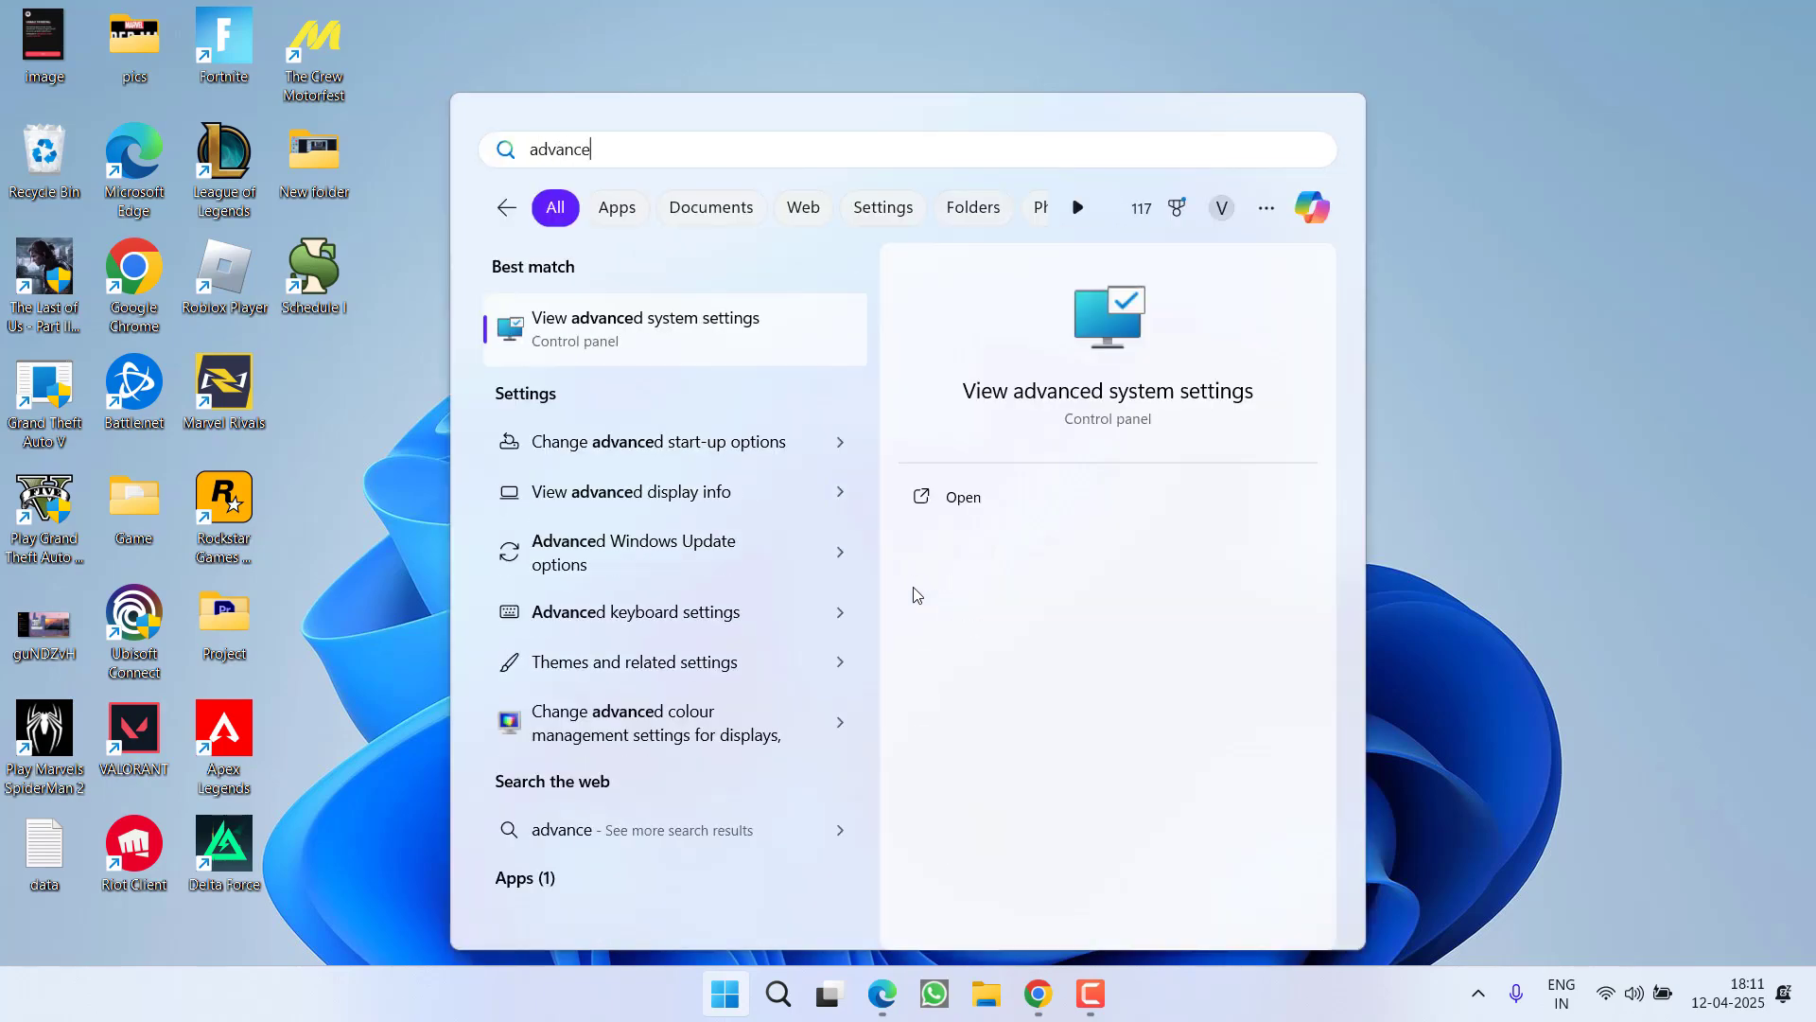
type("d")
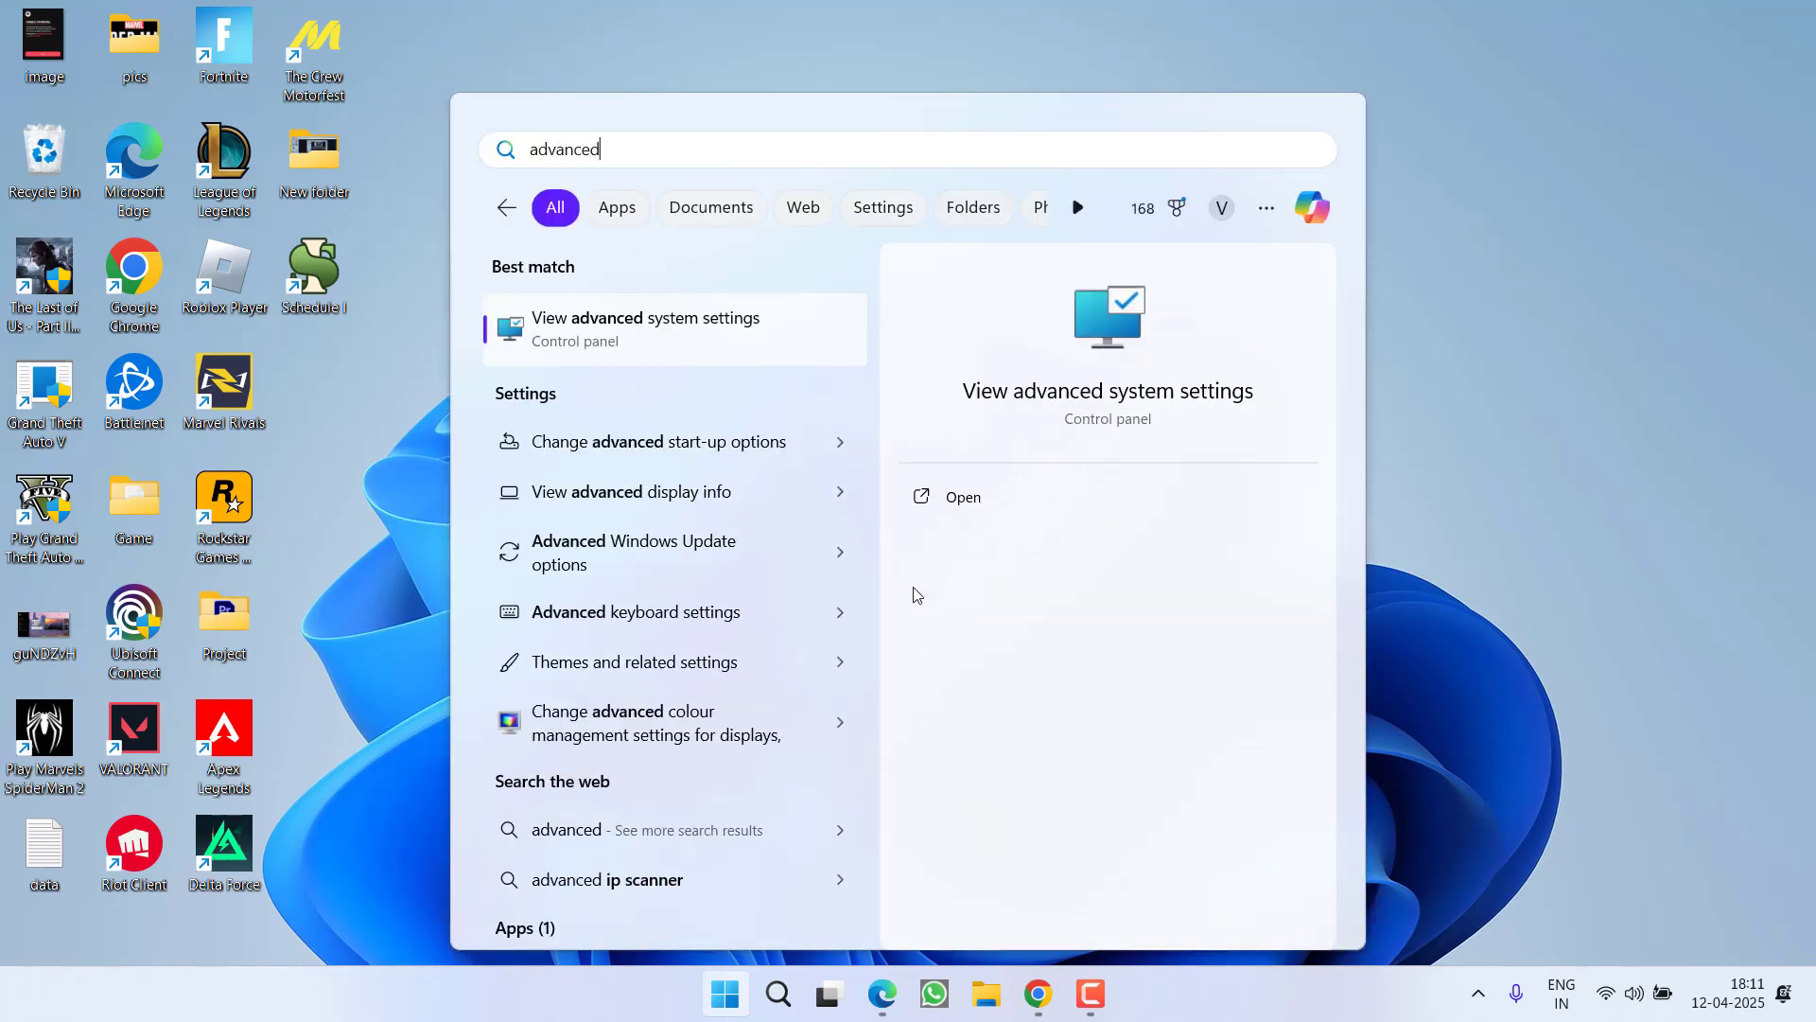
left_click(673, 328)
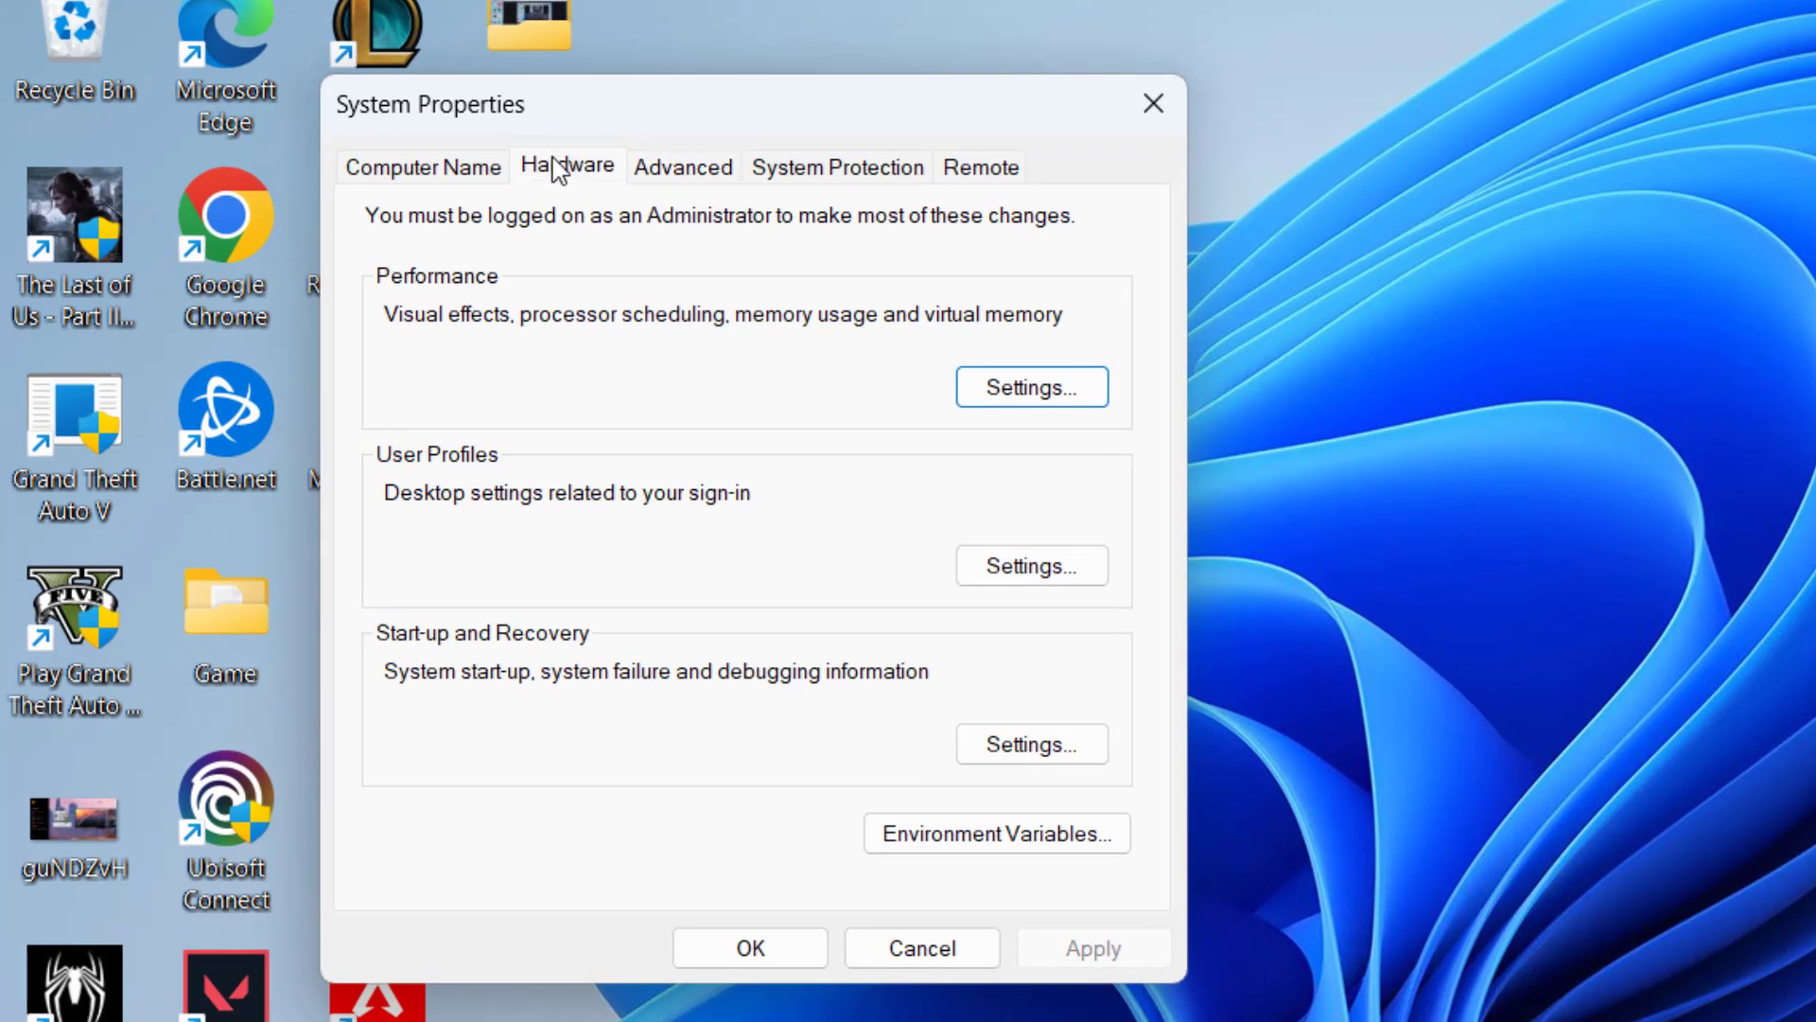
left_click(528, 173)
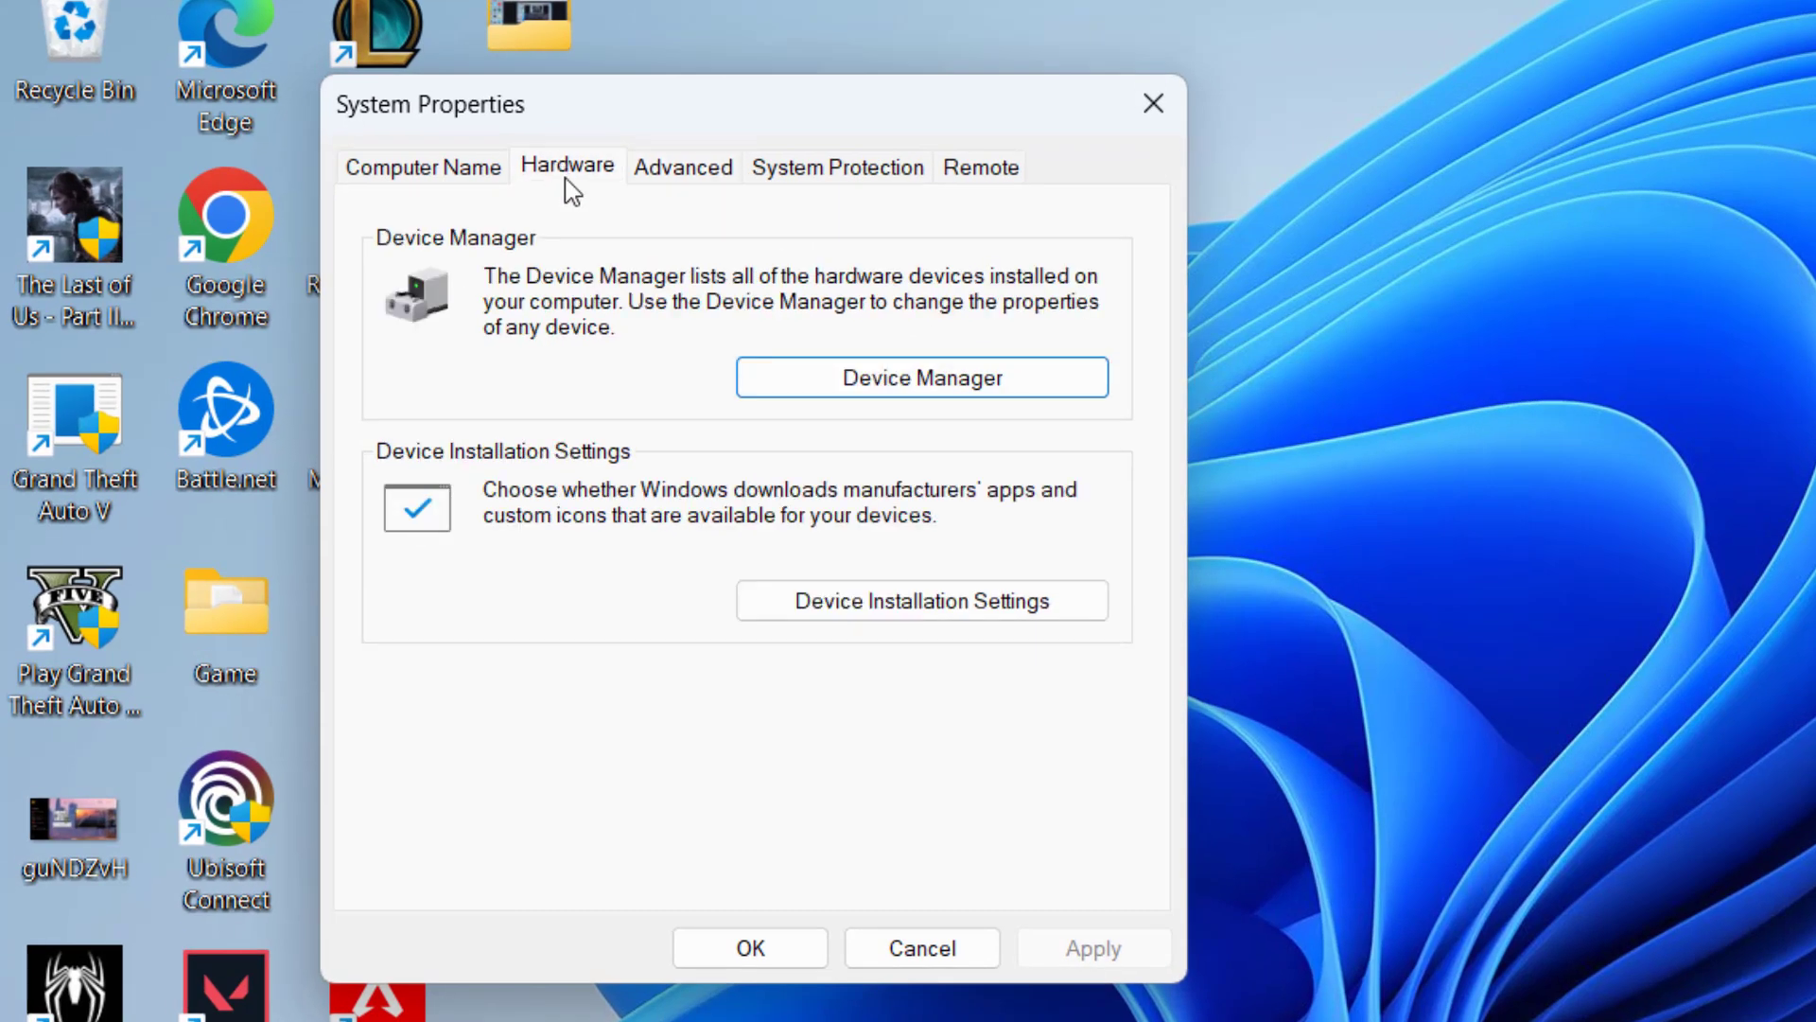
left_click(965, 613)
left_click(490, 439)
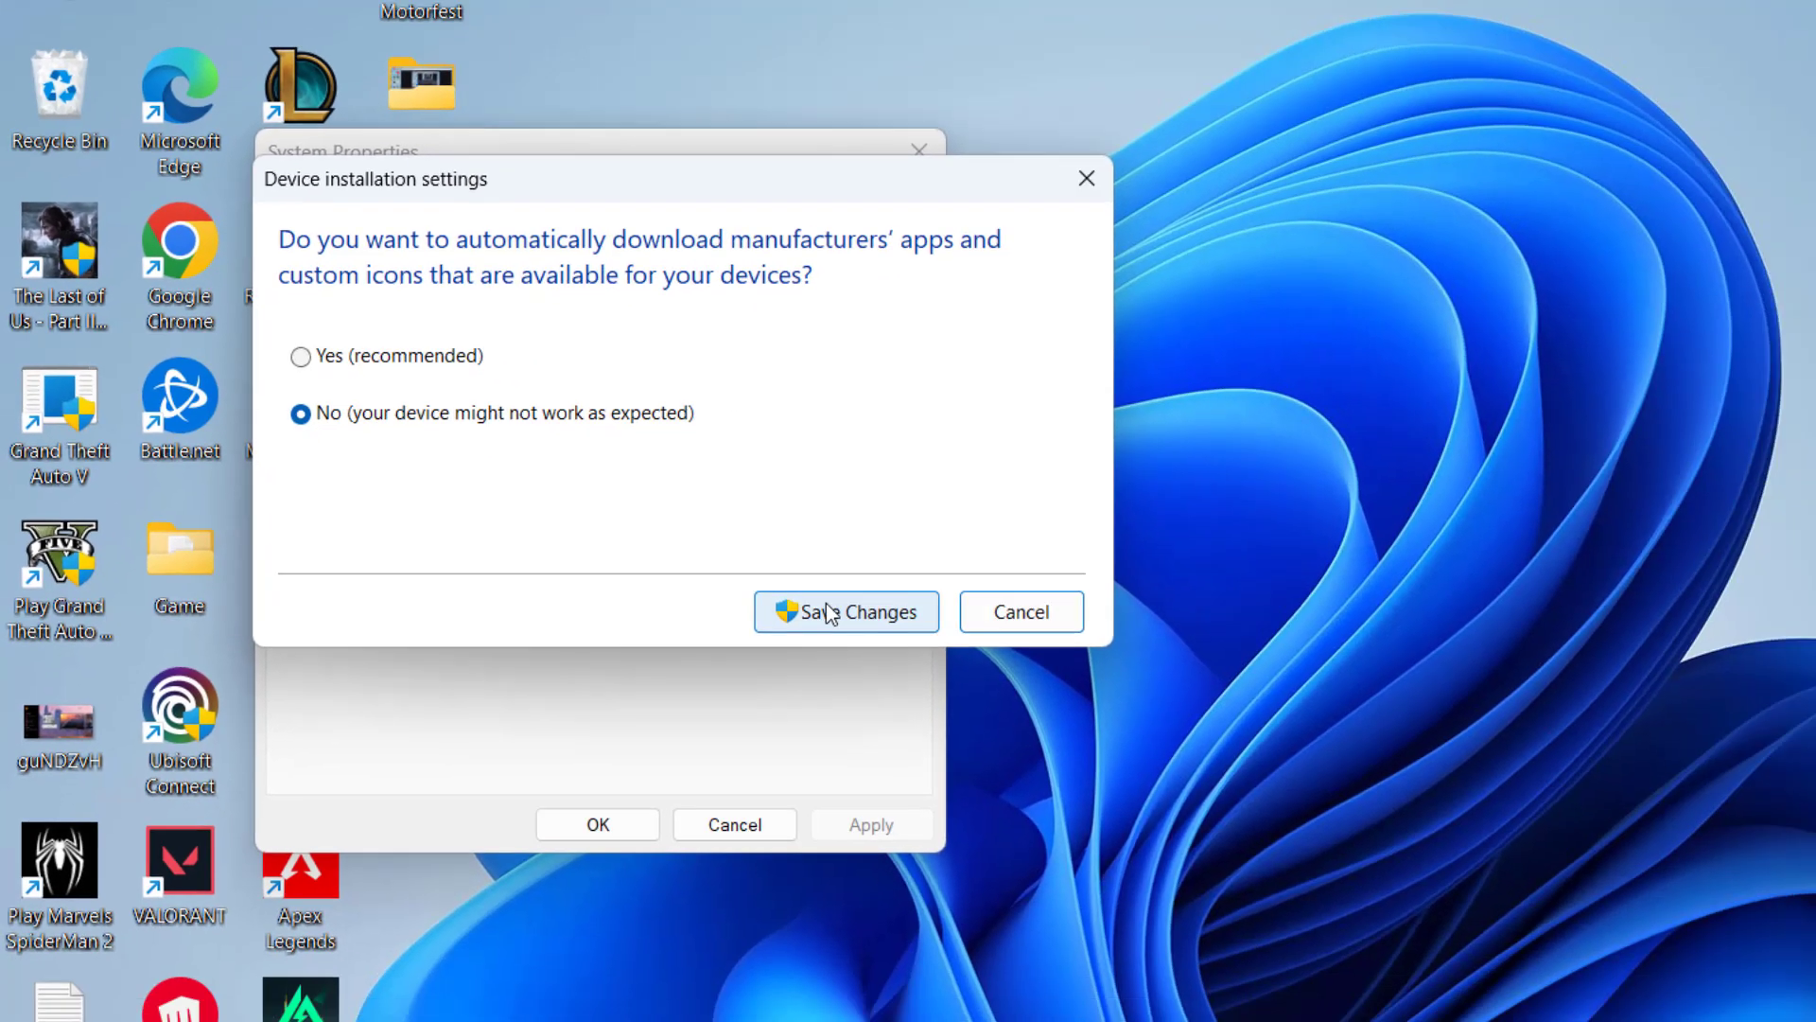
left_click(826, 610)
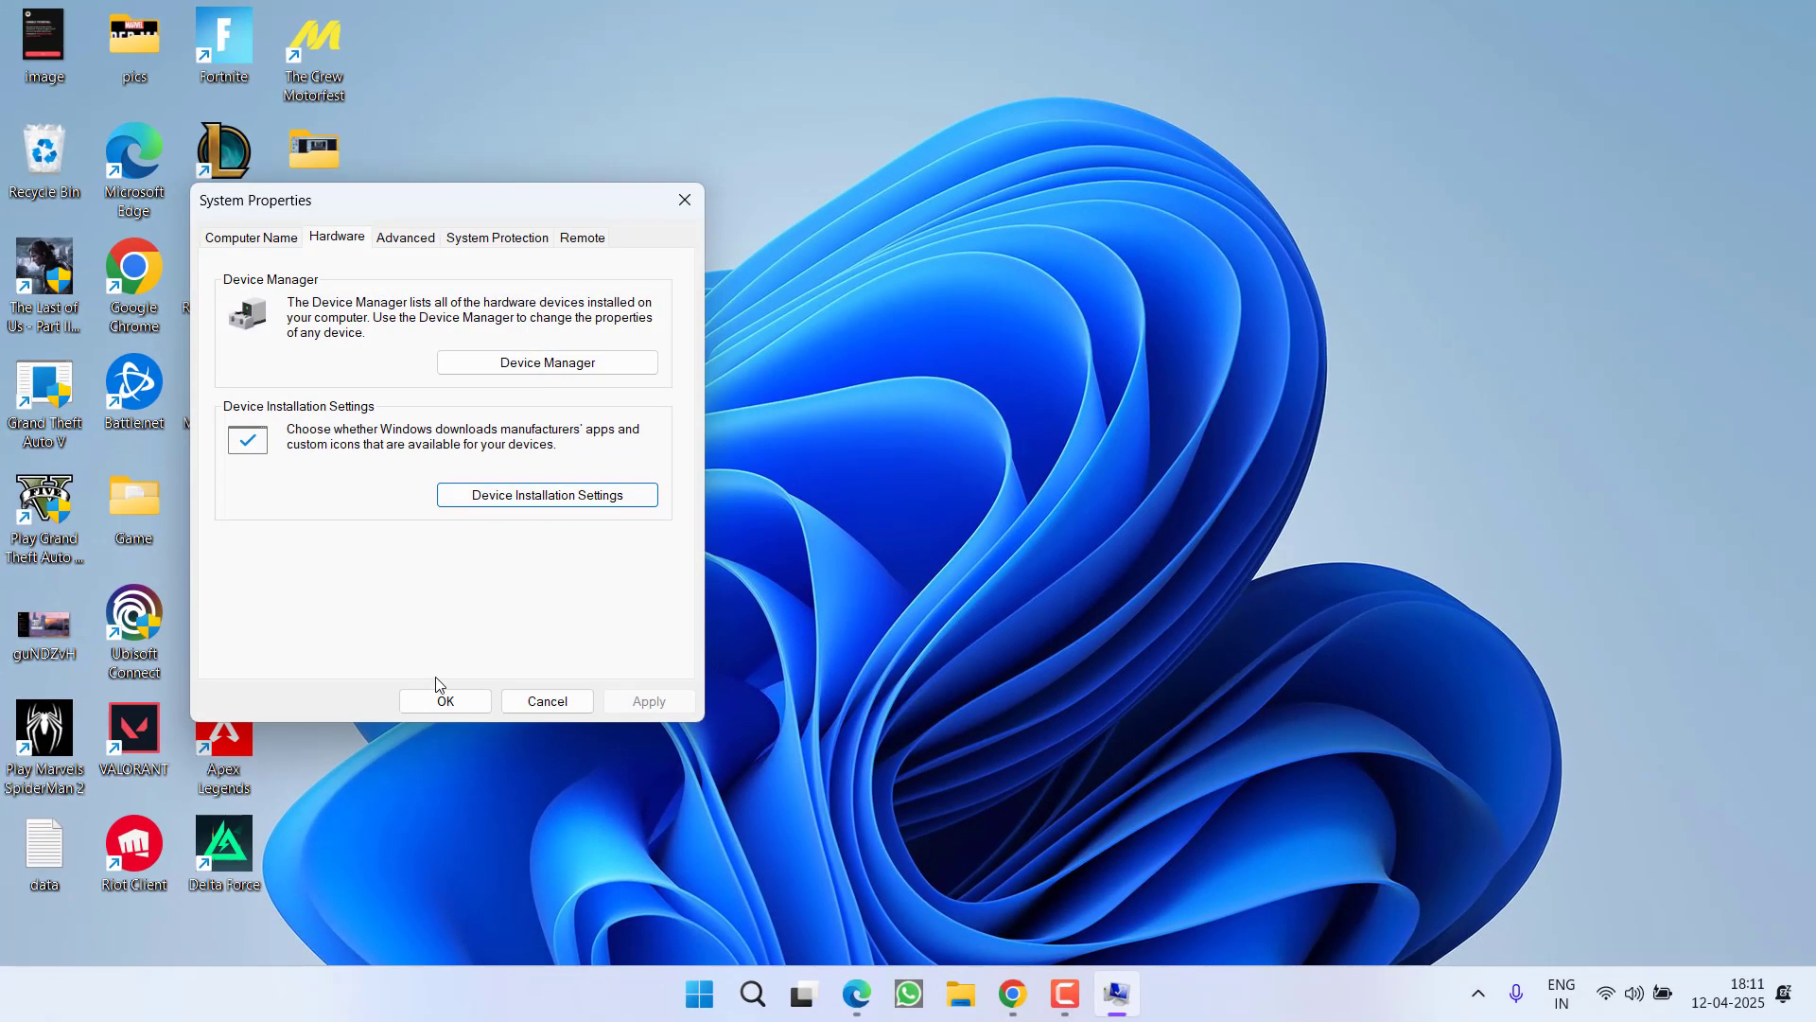
Step: Close System Properties with OK and return to the Guru3D DDU download page in Chrome
left_click(594, 824)
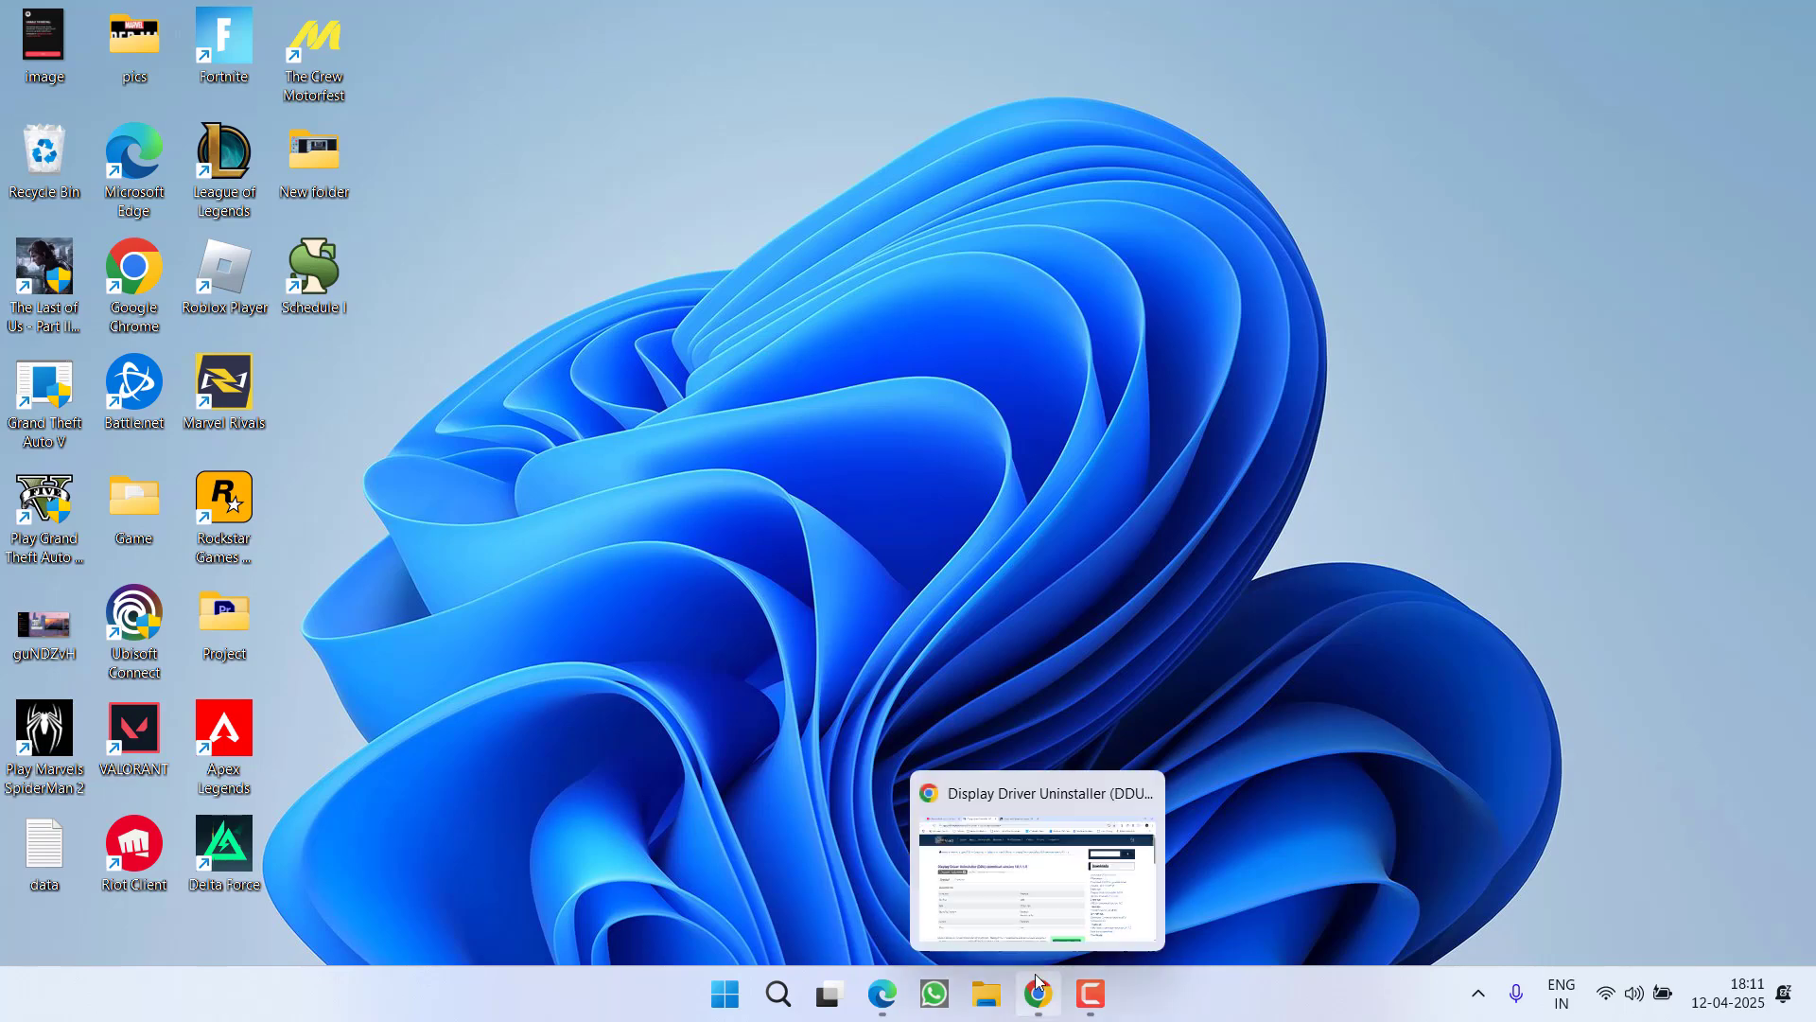
left_click(1038, 994)
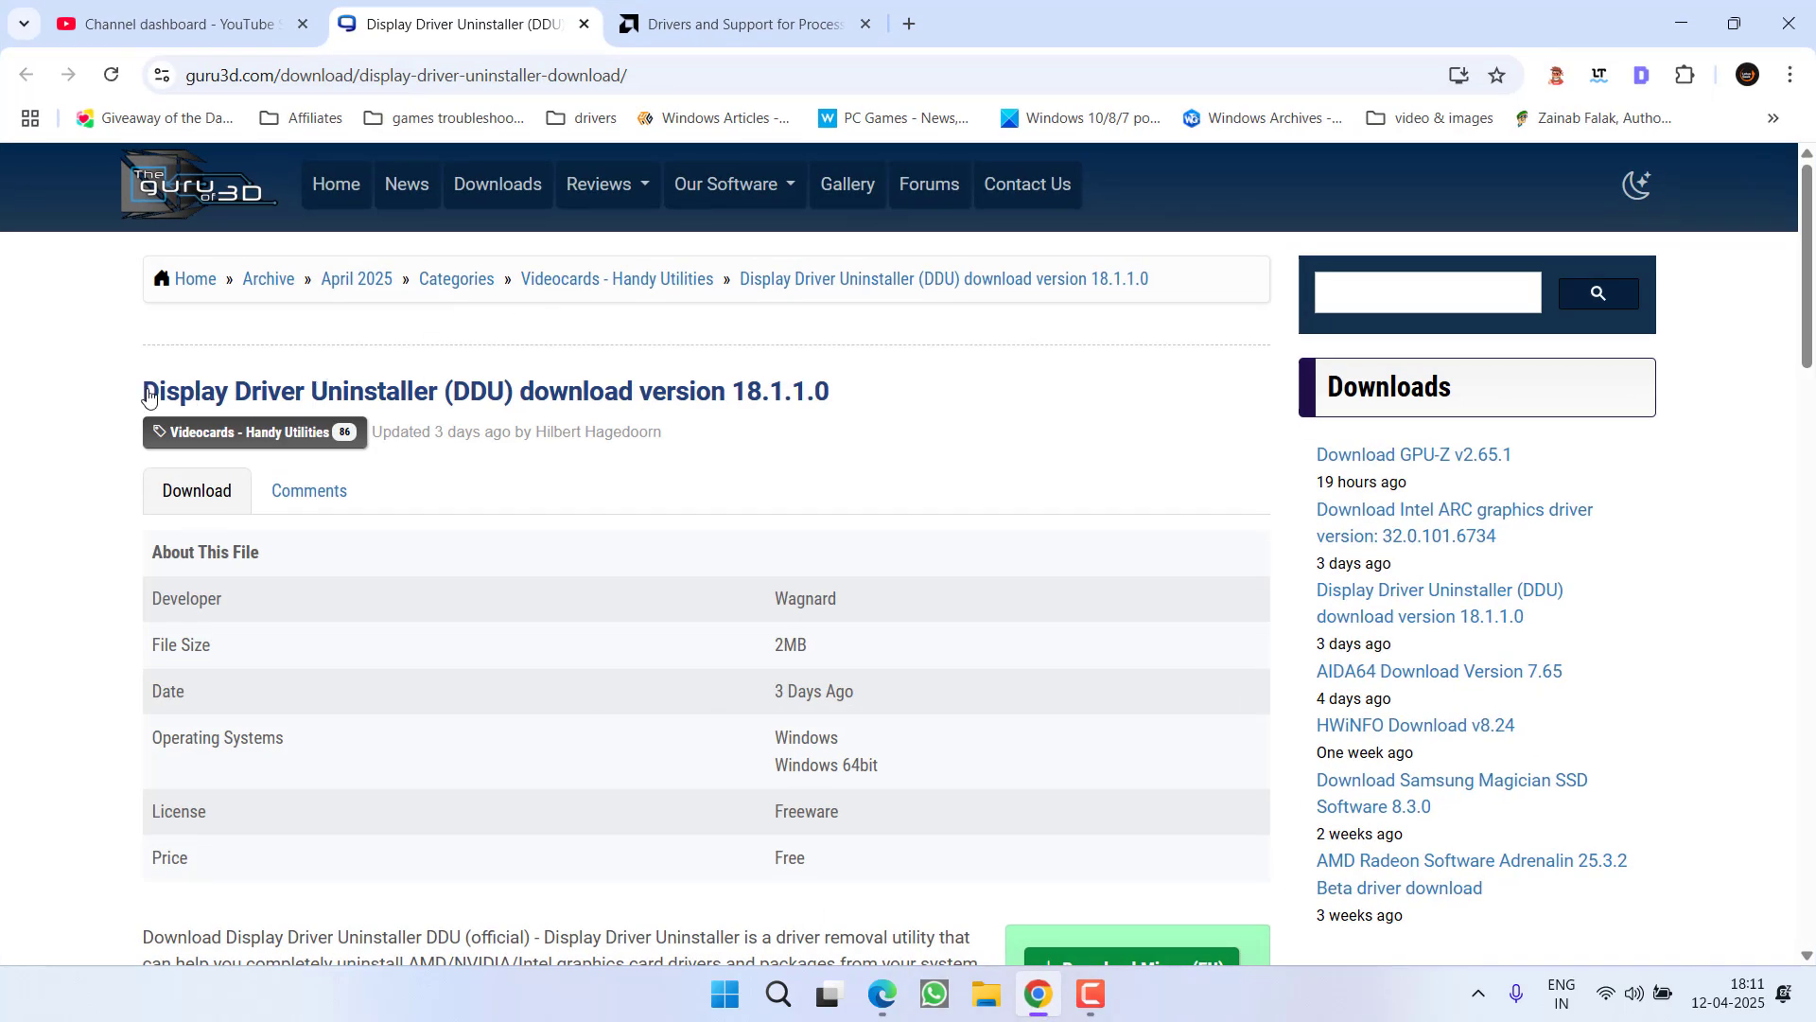
left_click_drag(101, 385, 965, 422)
scroll(965, 422, "down", 6)
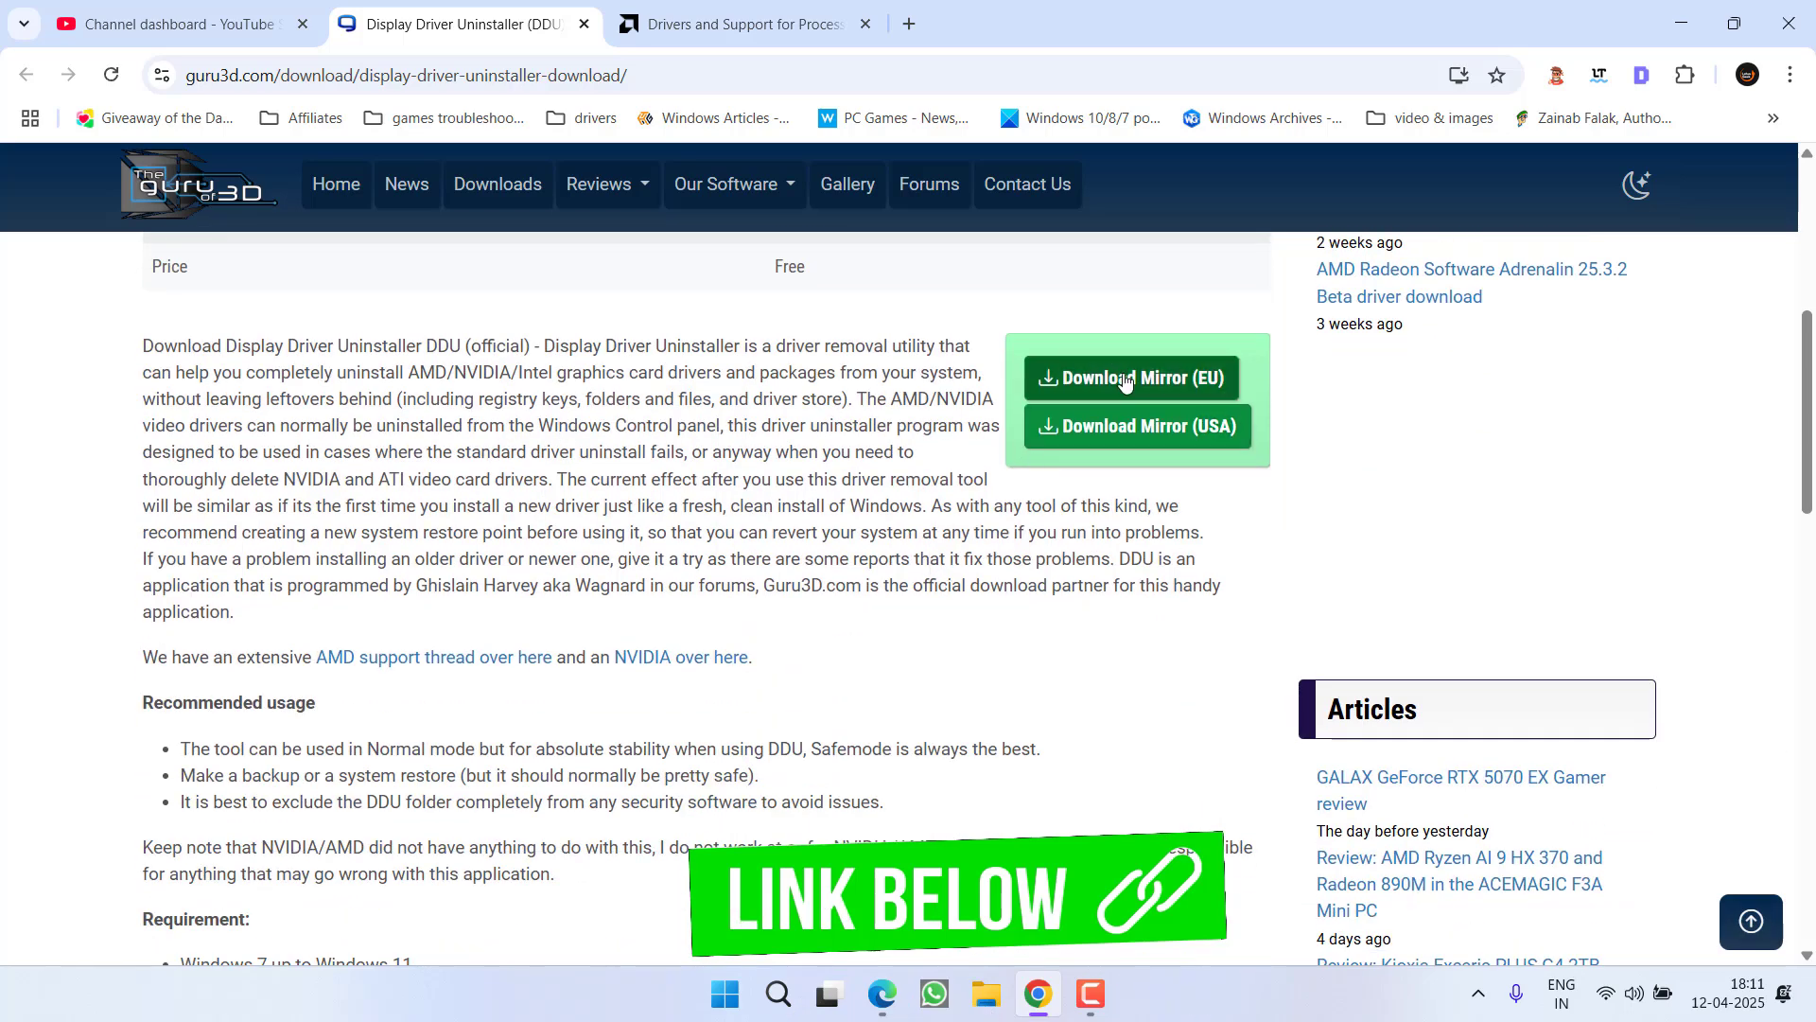
Step: Save the DDU 18.1.1.0 zip from the USA mirror to the Desktop, then show AMD's drivers page
left_click(1136, 430)
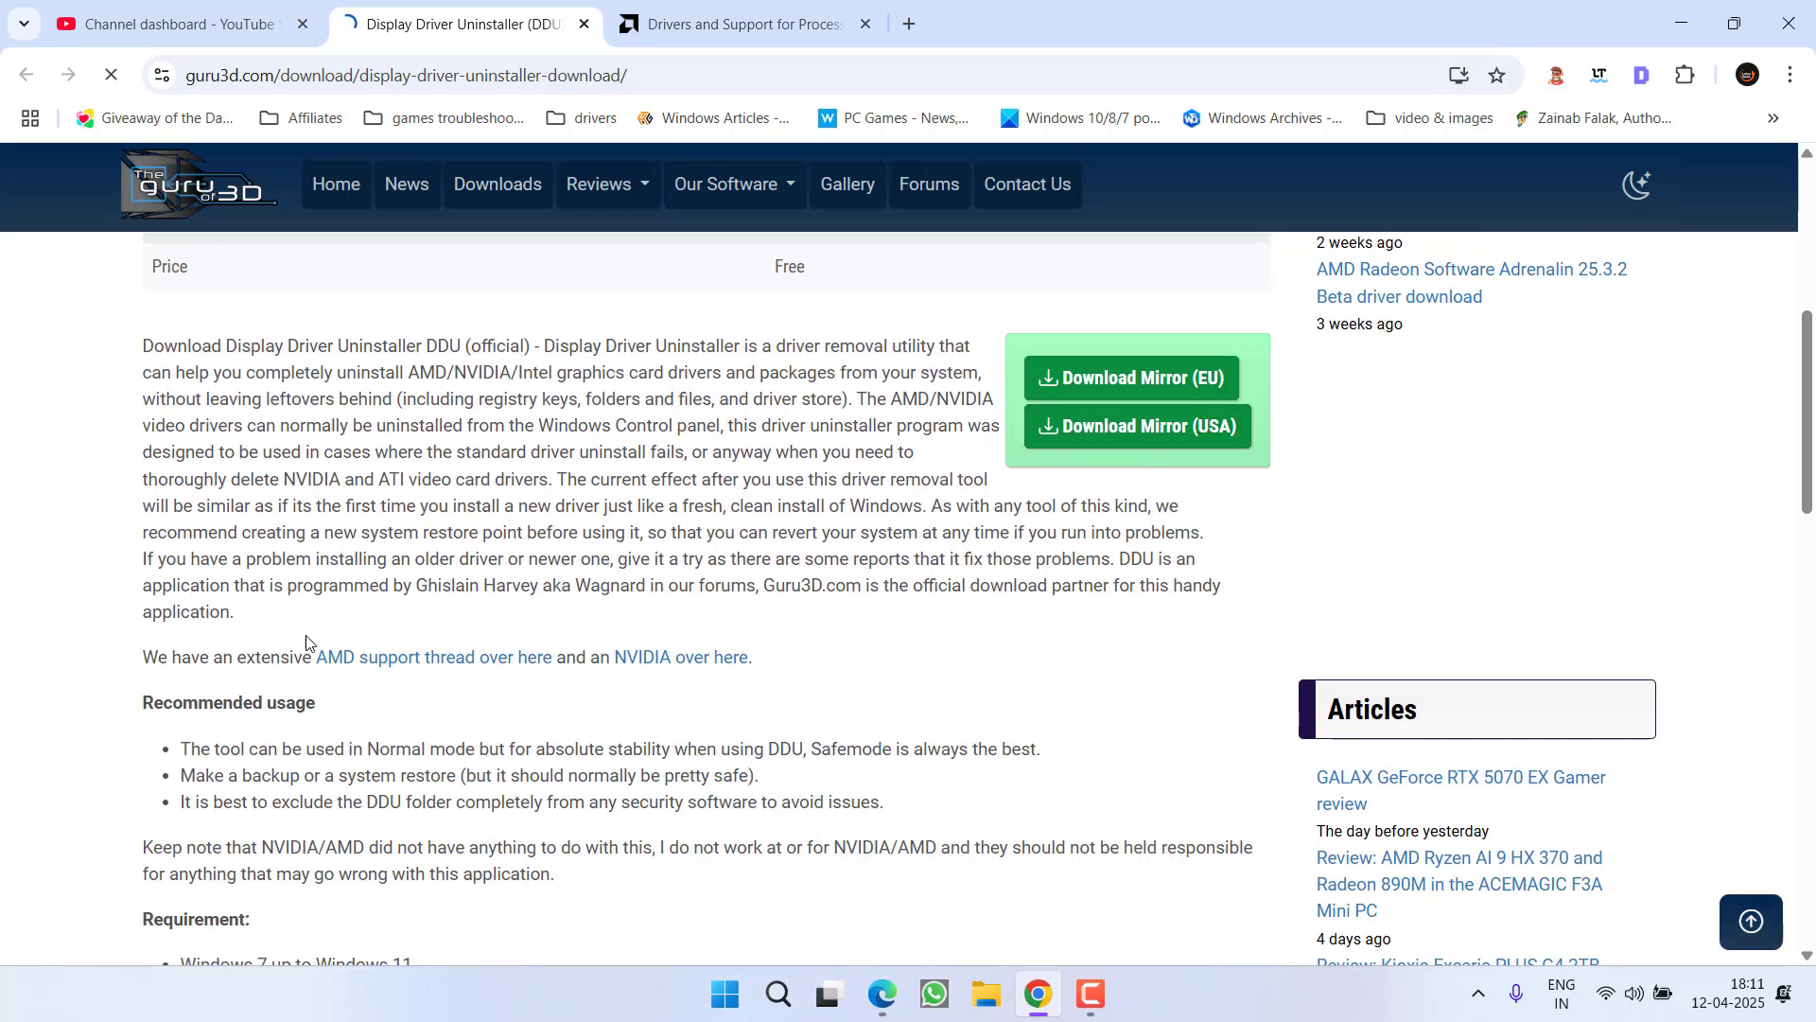
scroll(270, 629, "down", 3)
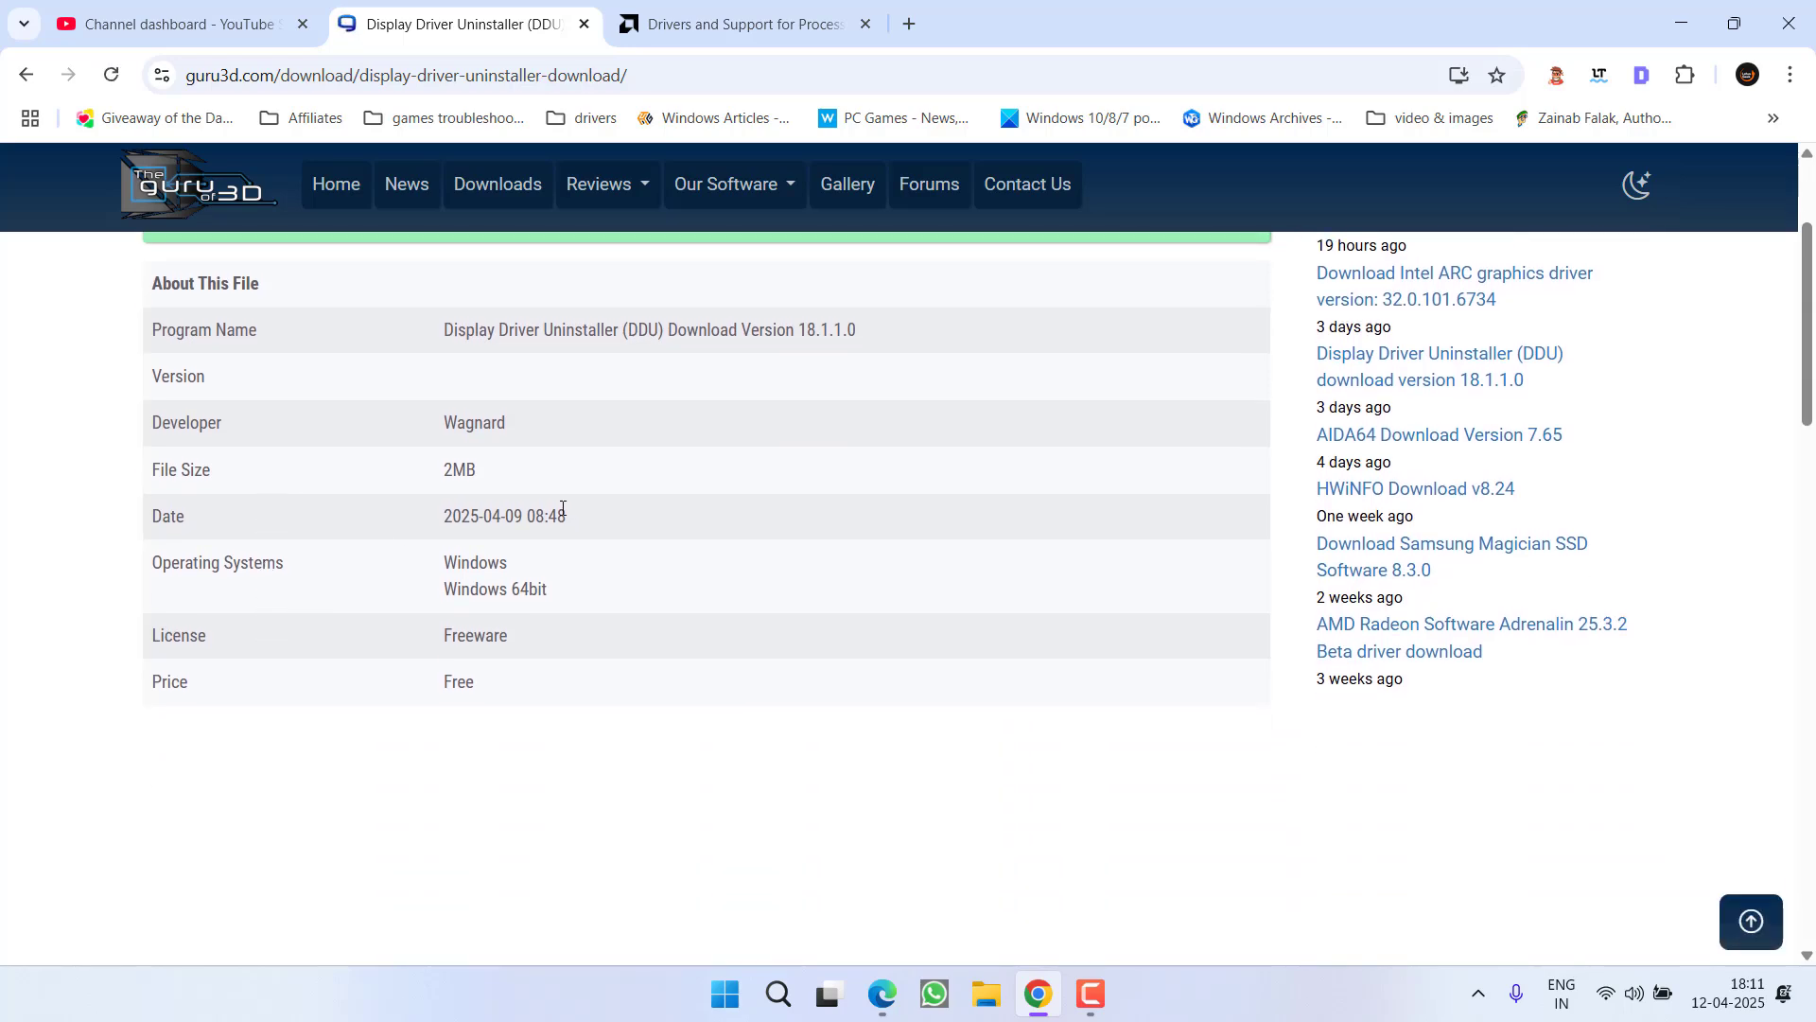
left_click(98, 481)
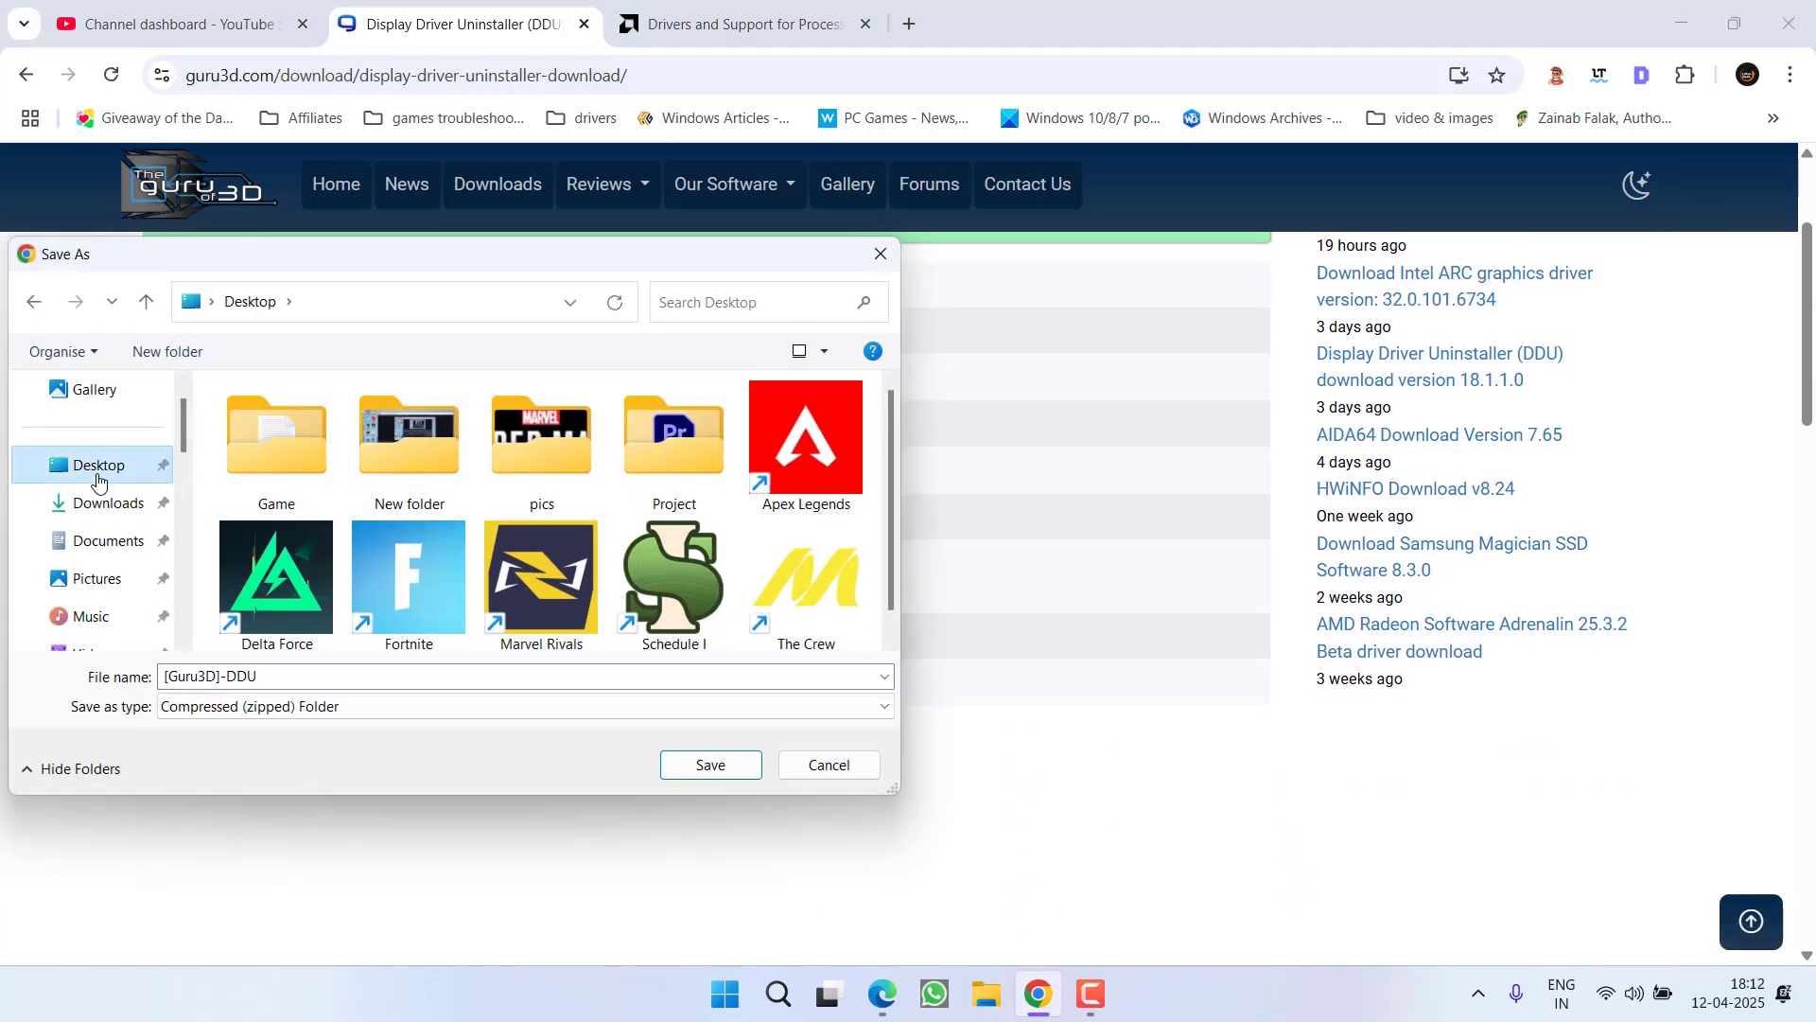
left_click(695, 762)
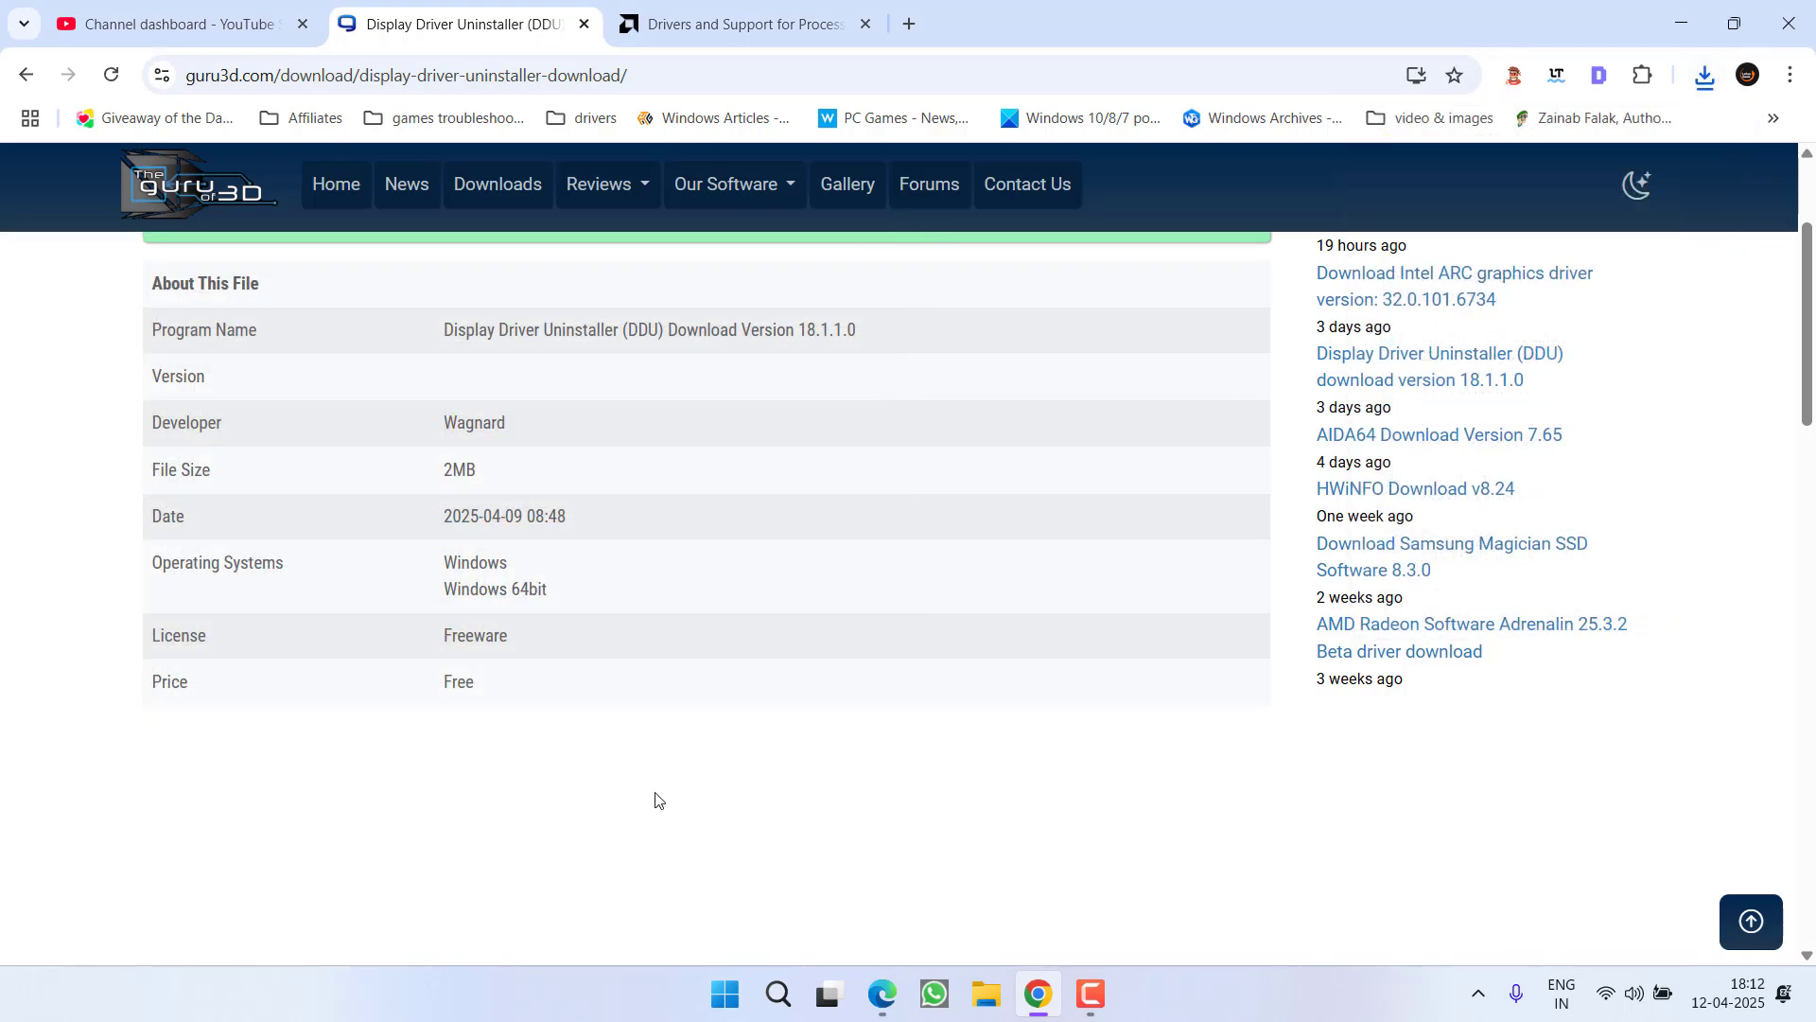
left_click(769, 9)
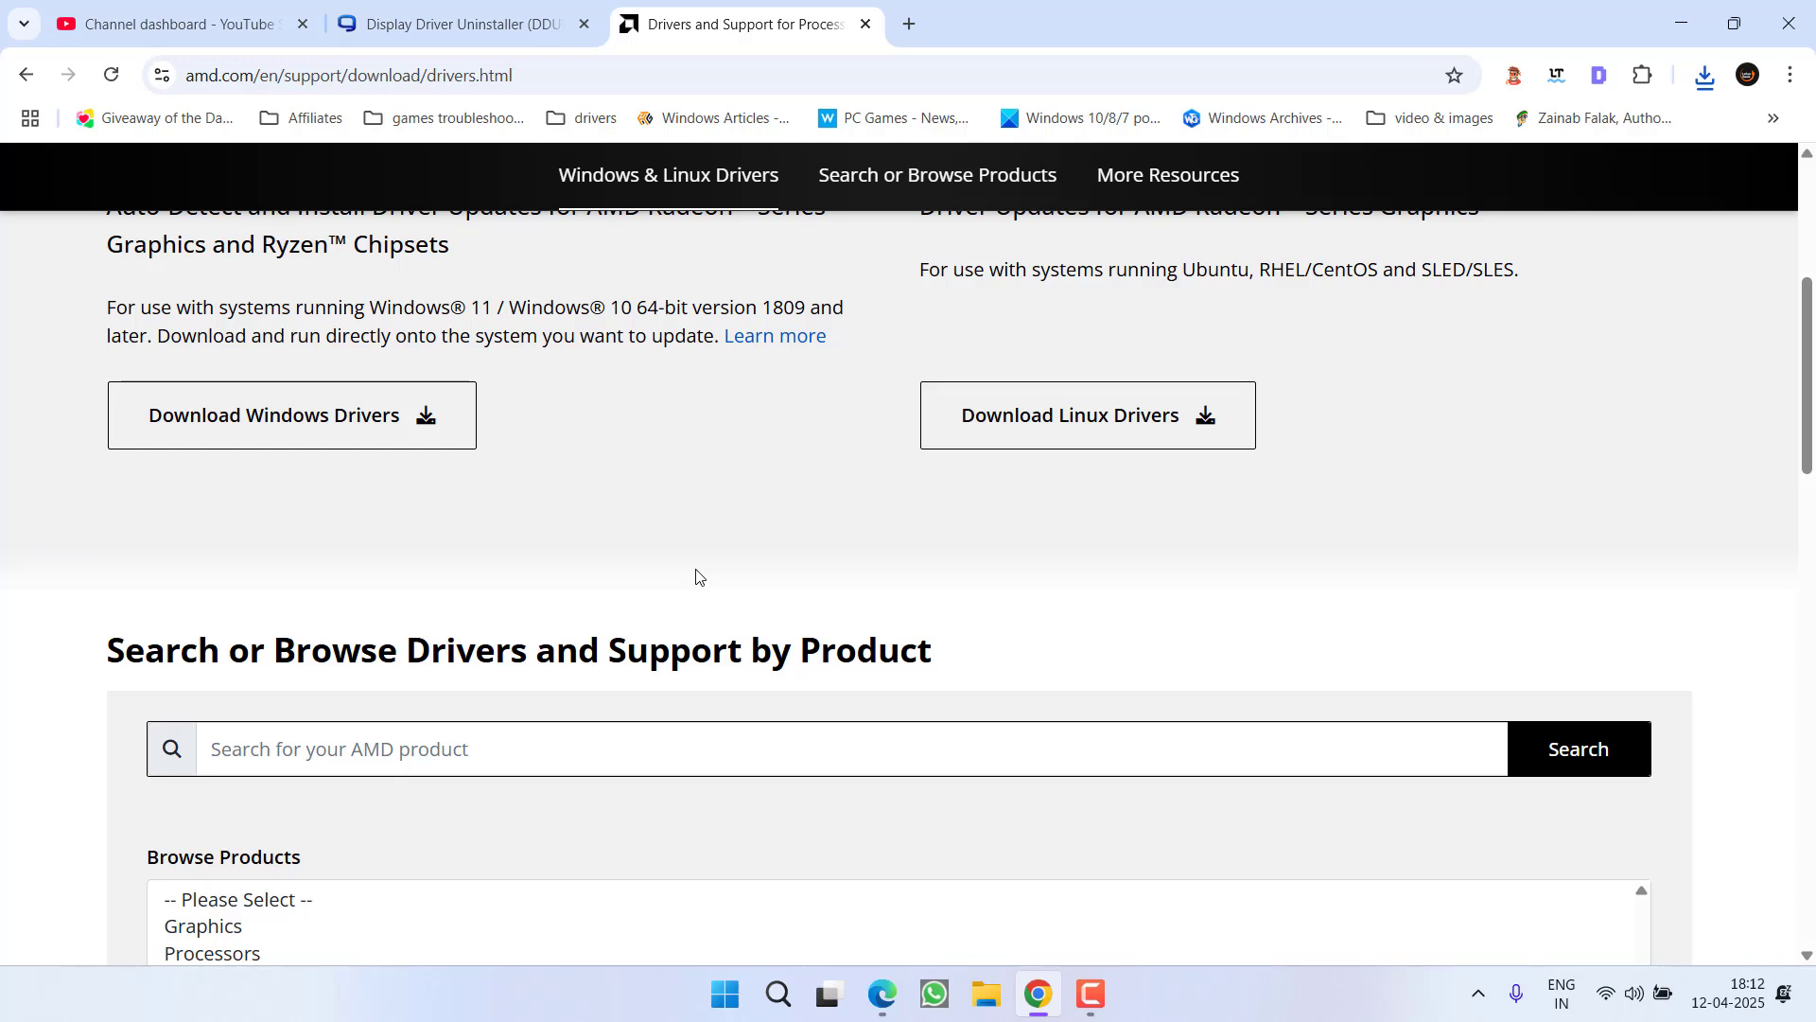
Step: Save the AMD Adrenalin 25.3.1 minimal setup installer to the Desktop, then minimize Chrome
scroll(662, 548, "up", 5)
scroll(652, 573, "down", 3)
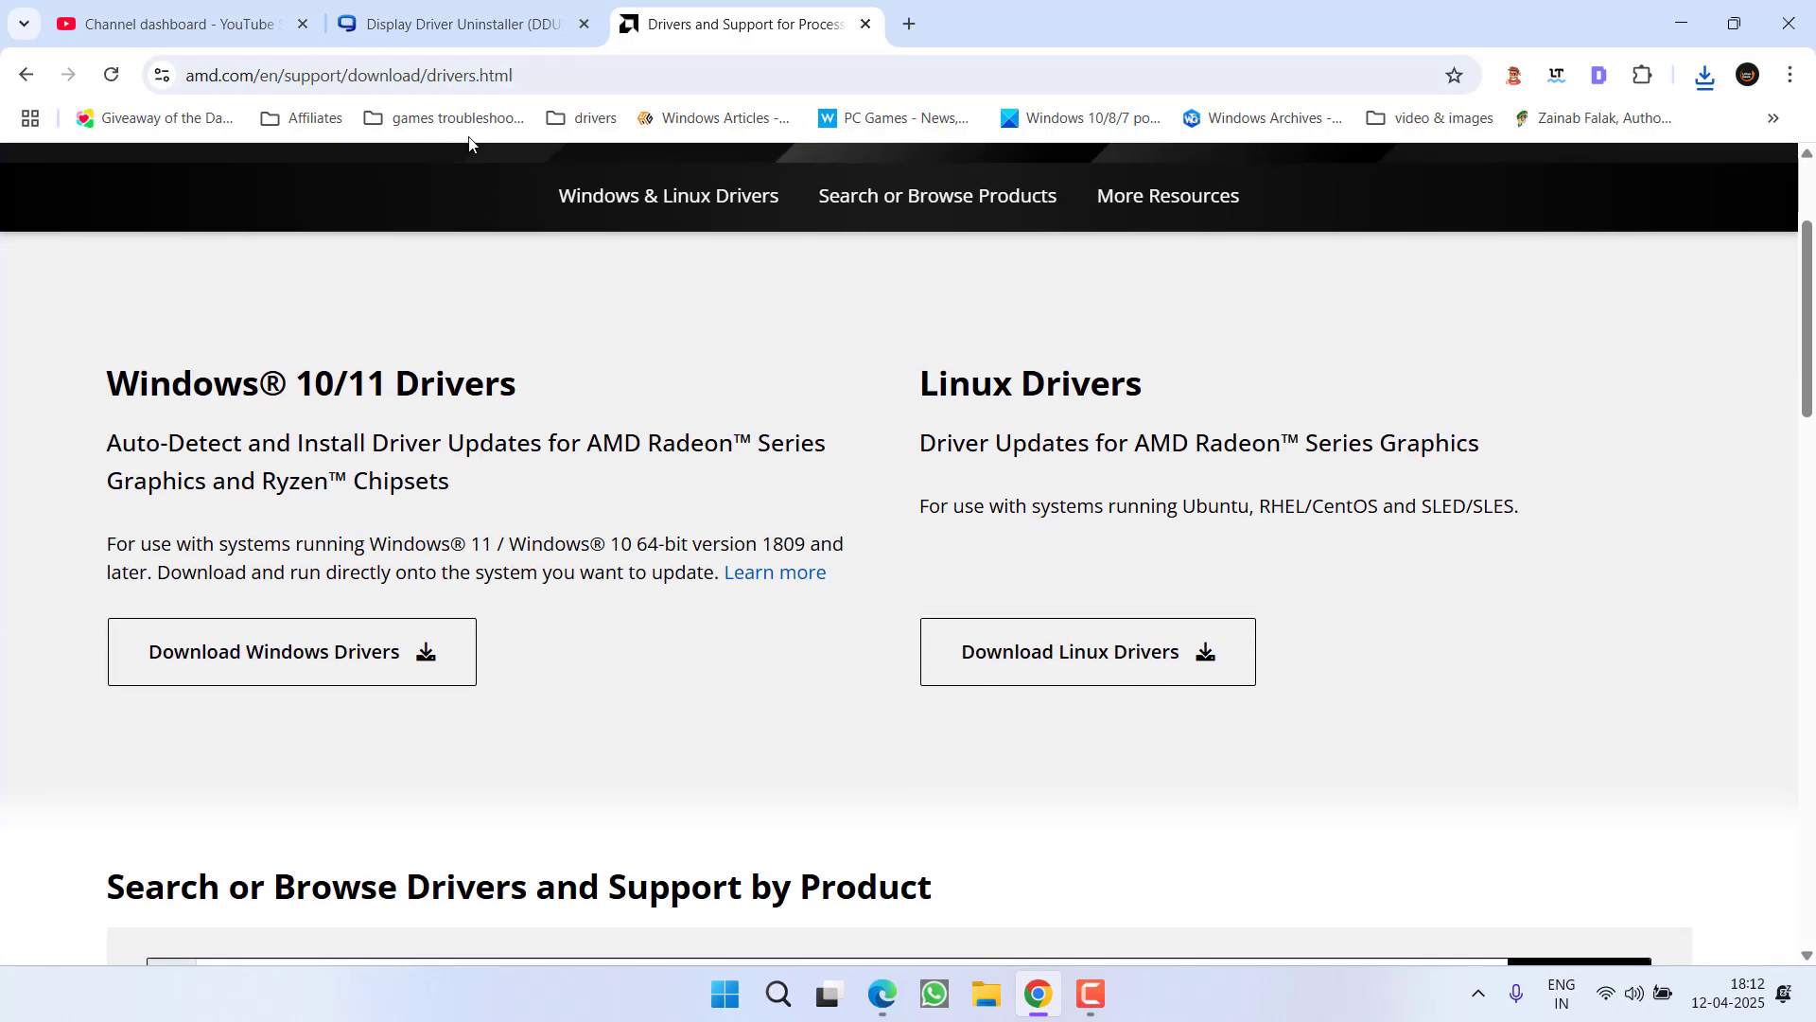
left_click(295, 664)
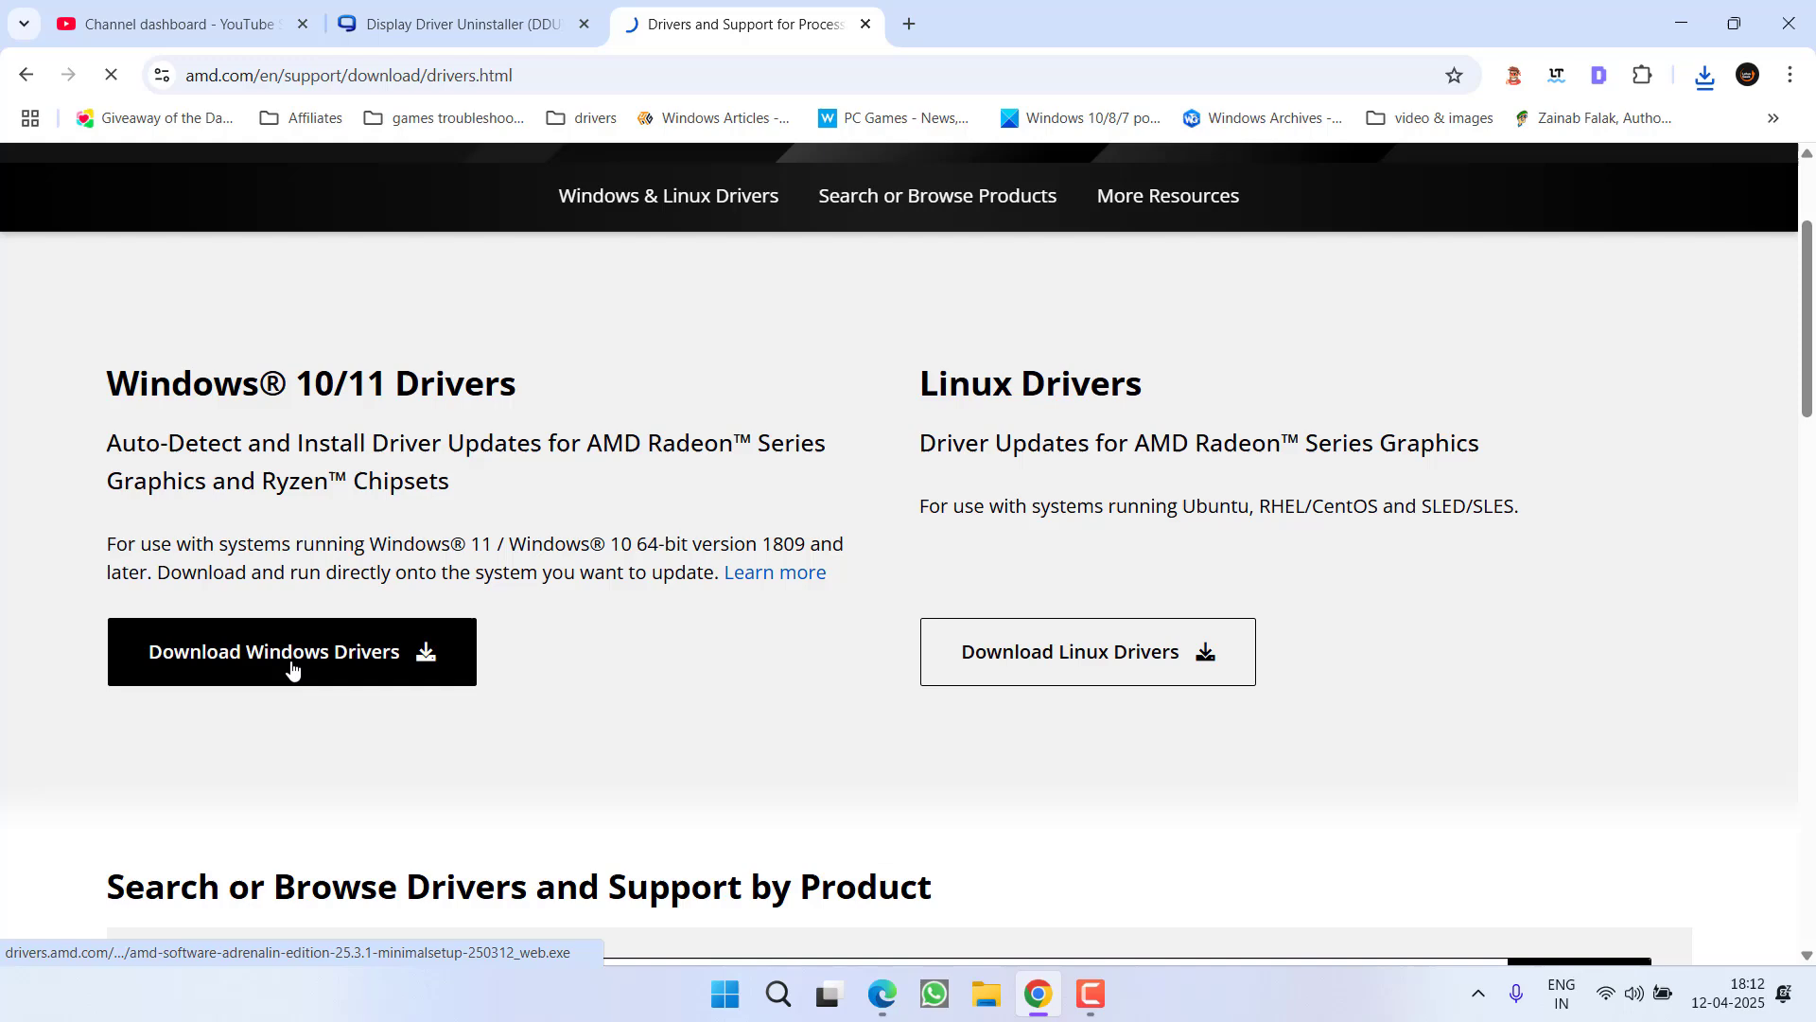
left_click(113, 465)
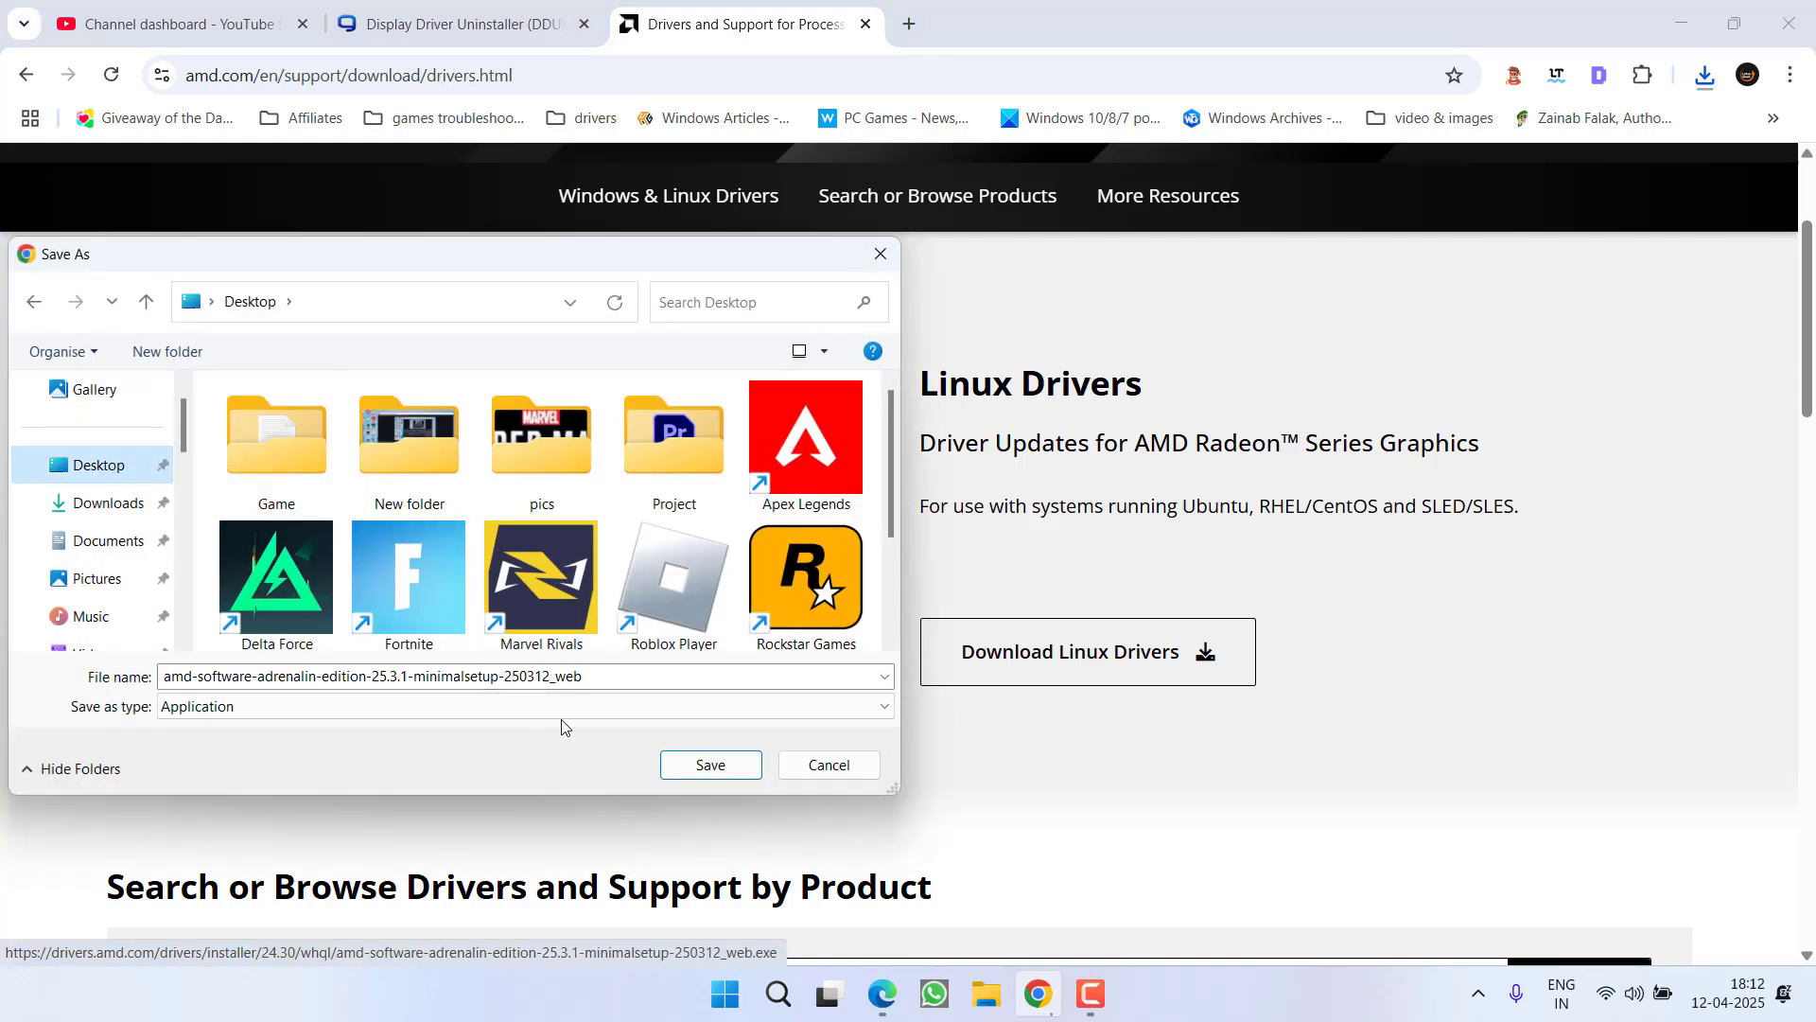
left_click(698, 766)
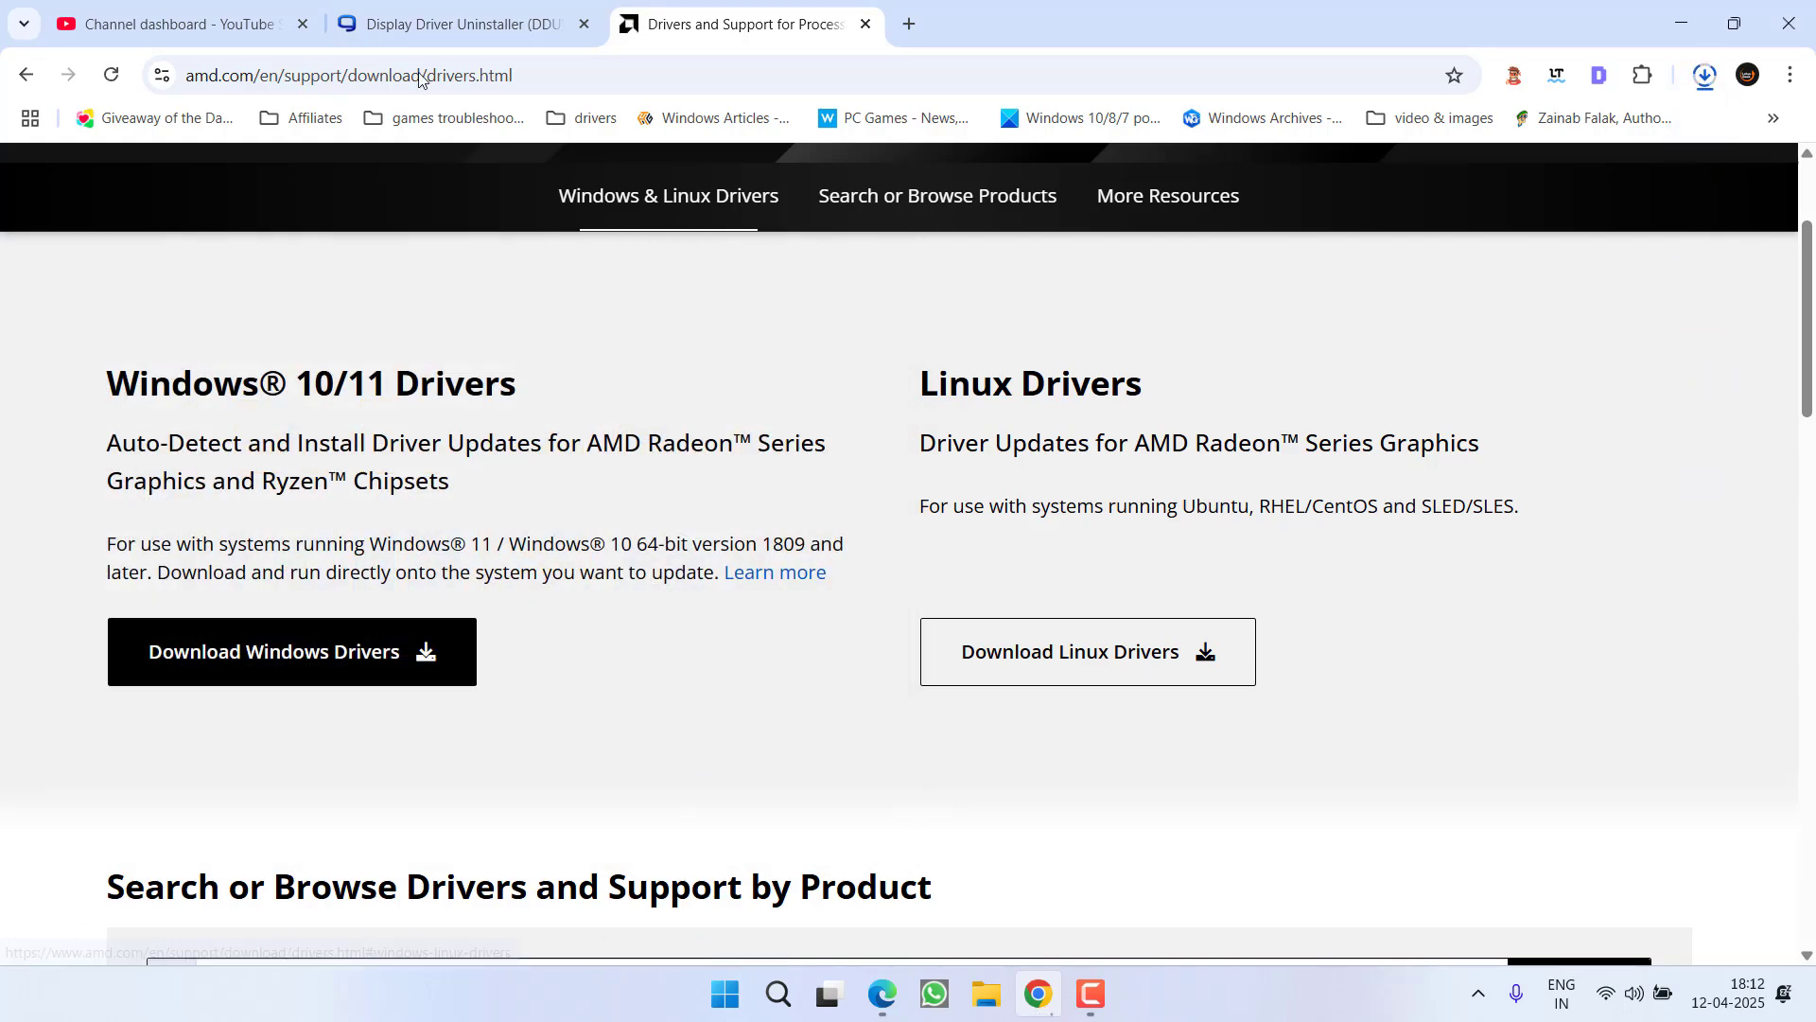
left_click(403, 7)
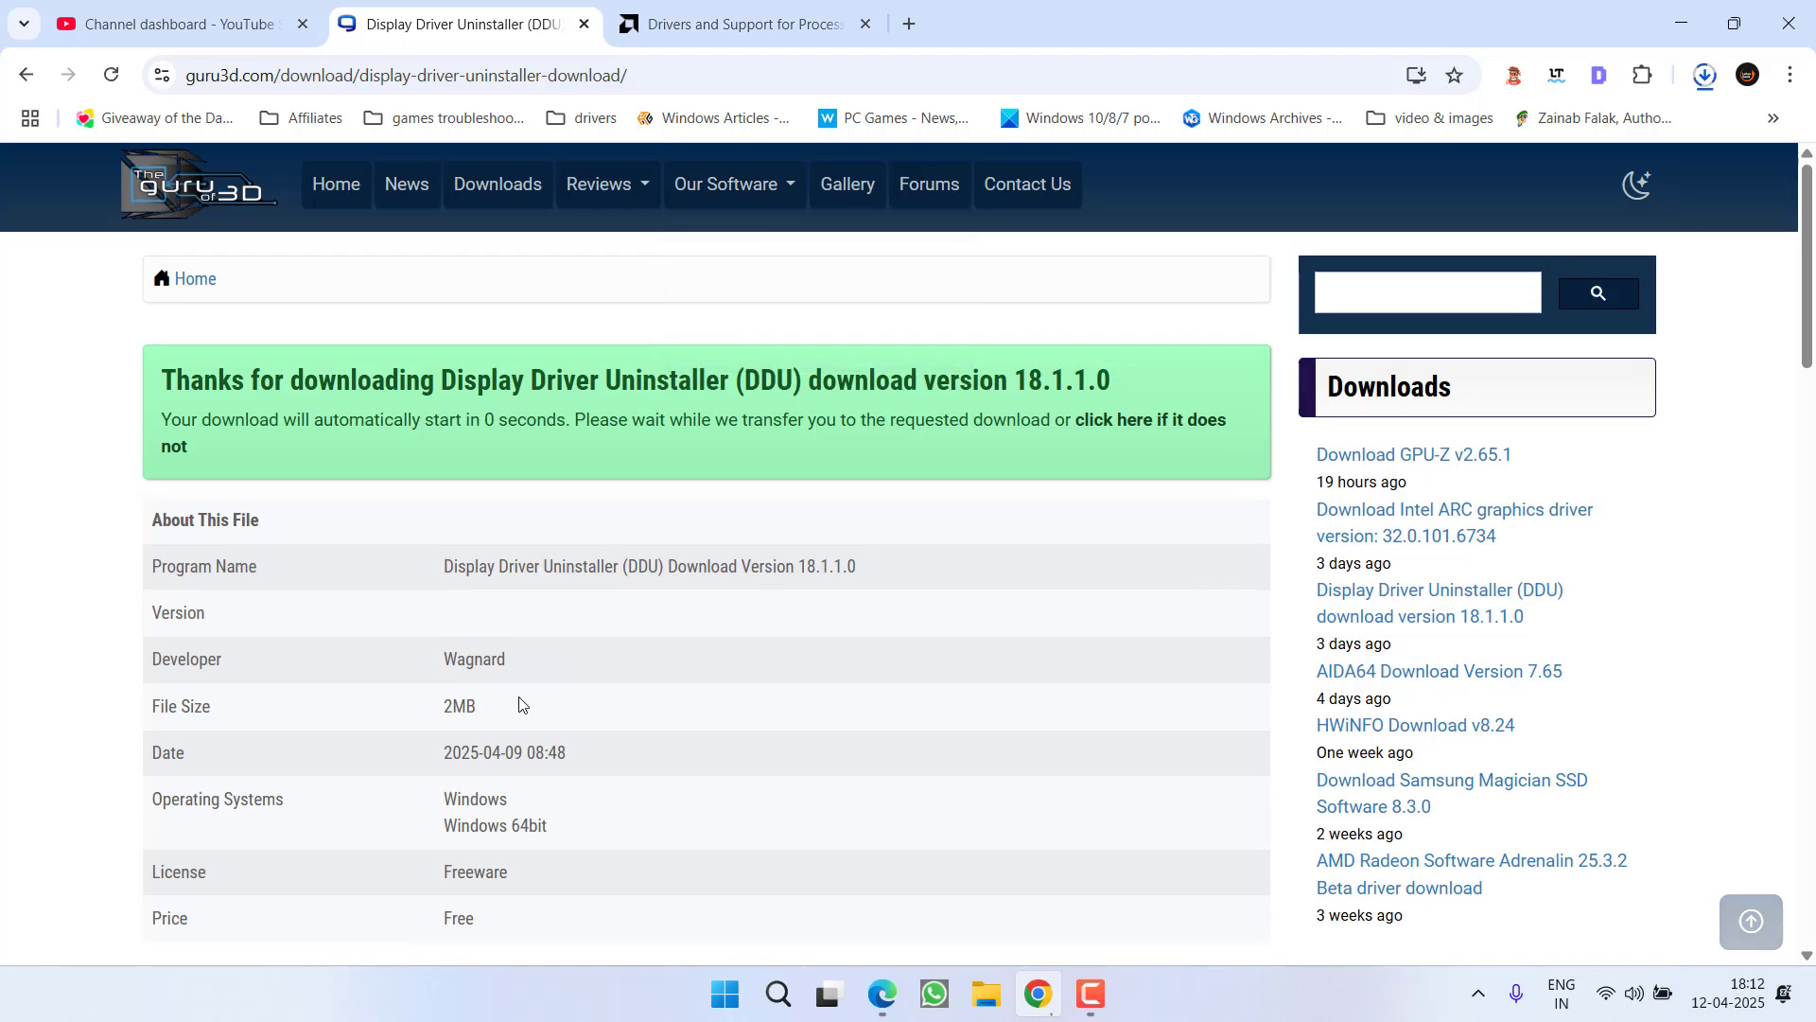
left_click(1681, 20)
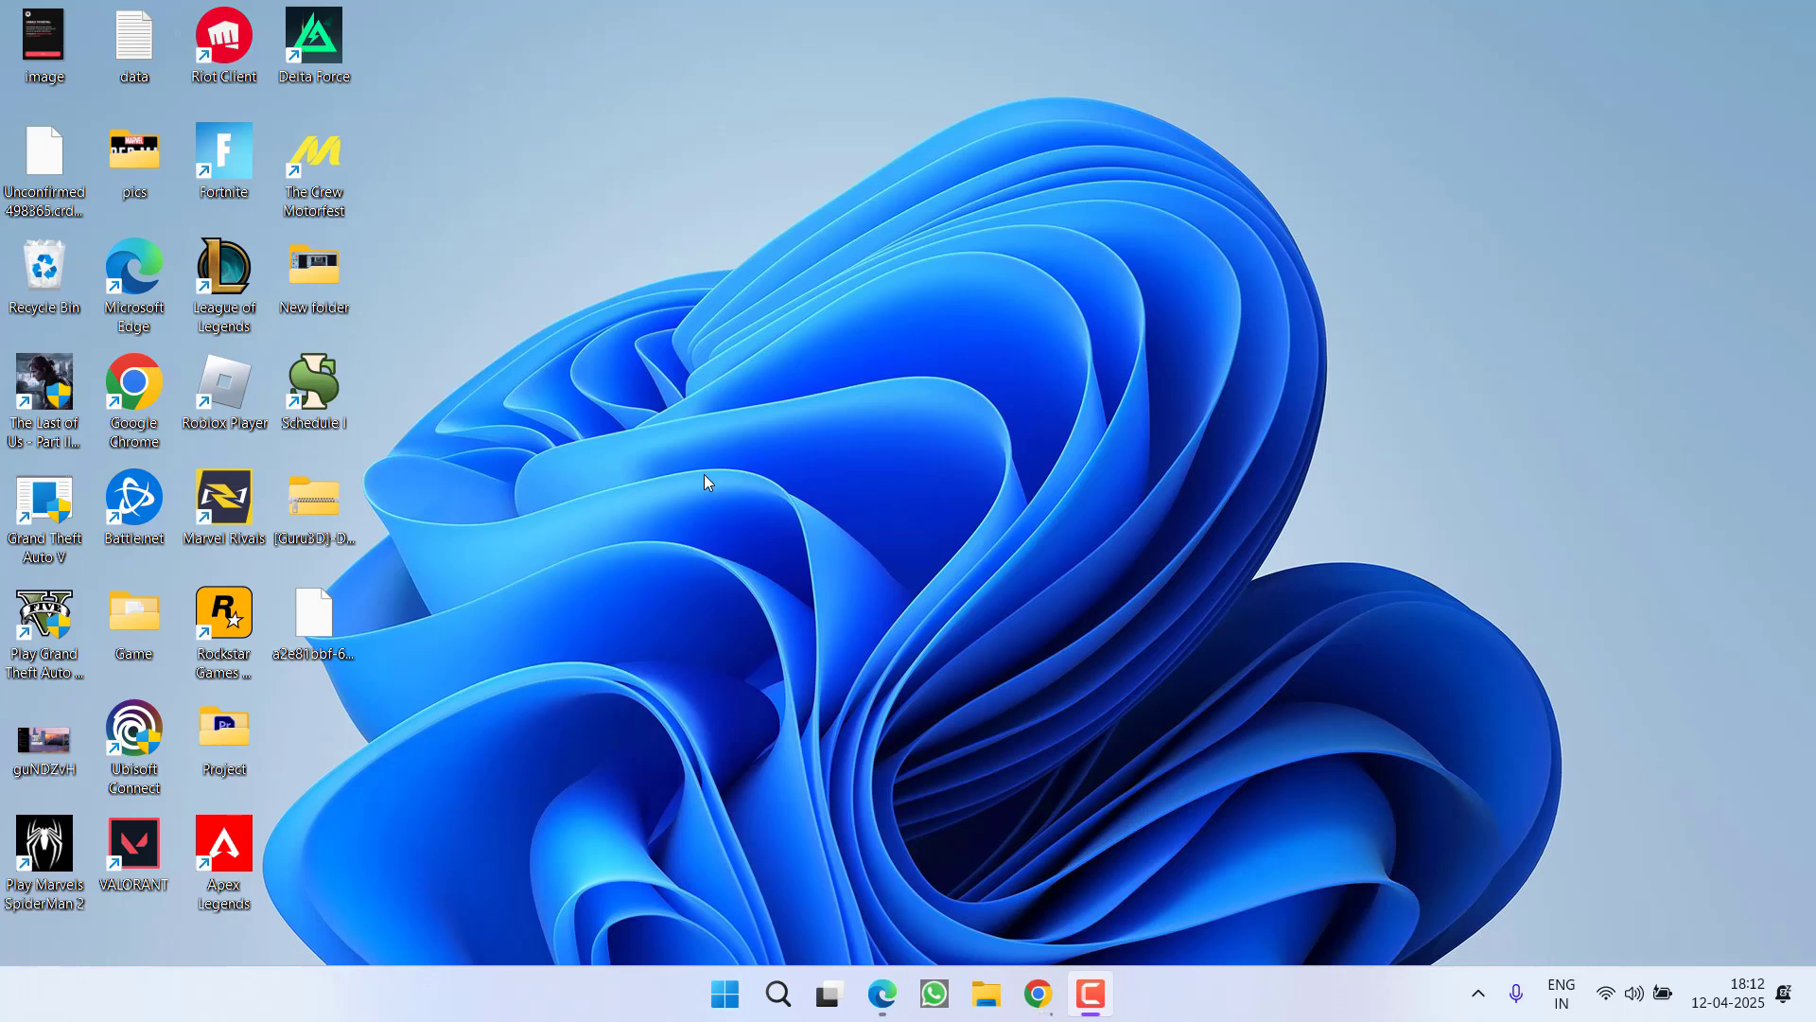
Step: Copy the DDU zip's three items to the Desktop and extract the DDU v18.1.1.0 folder there
double_click(336, 523)
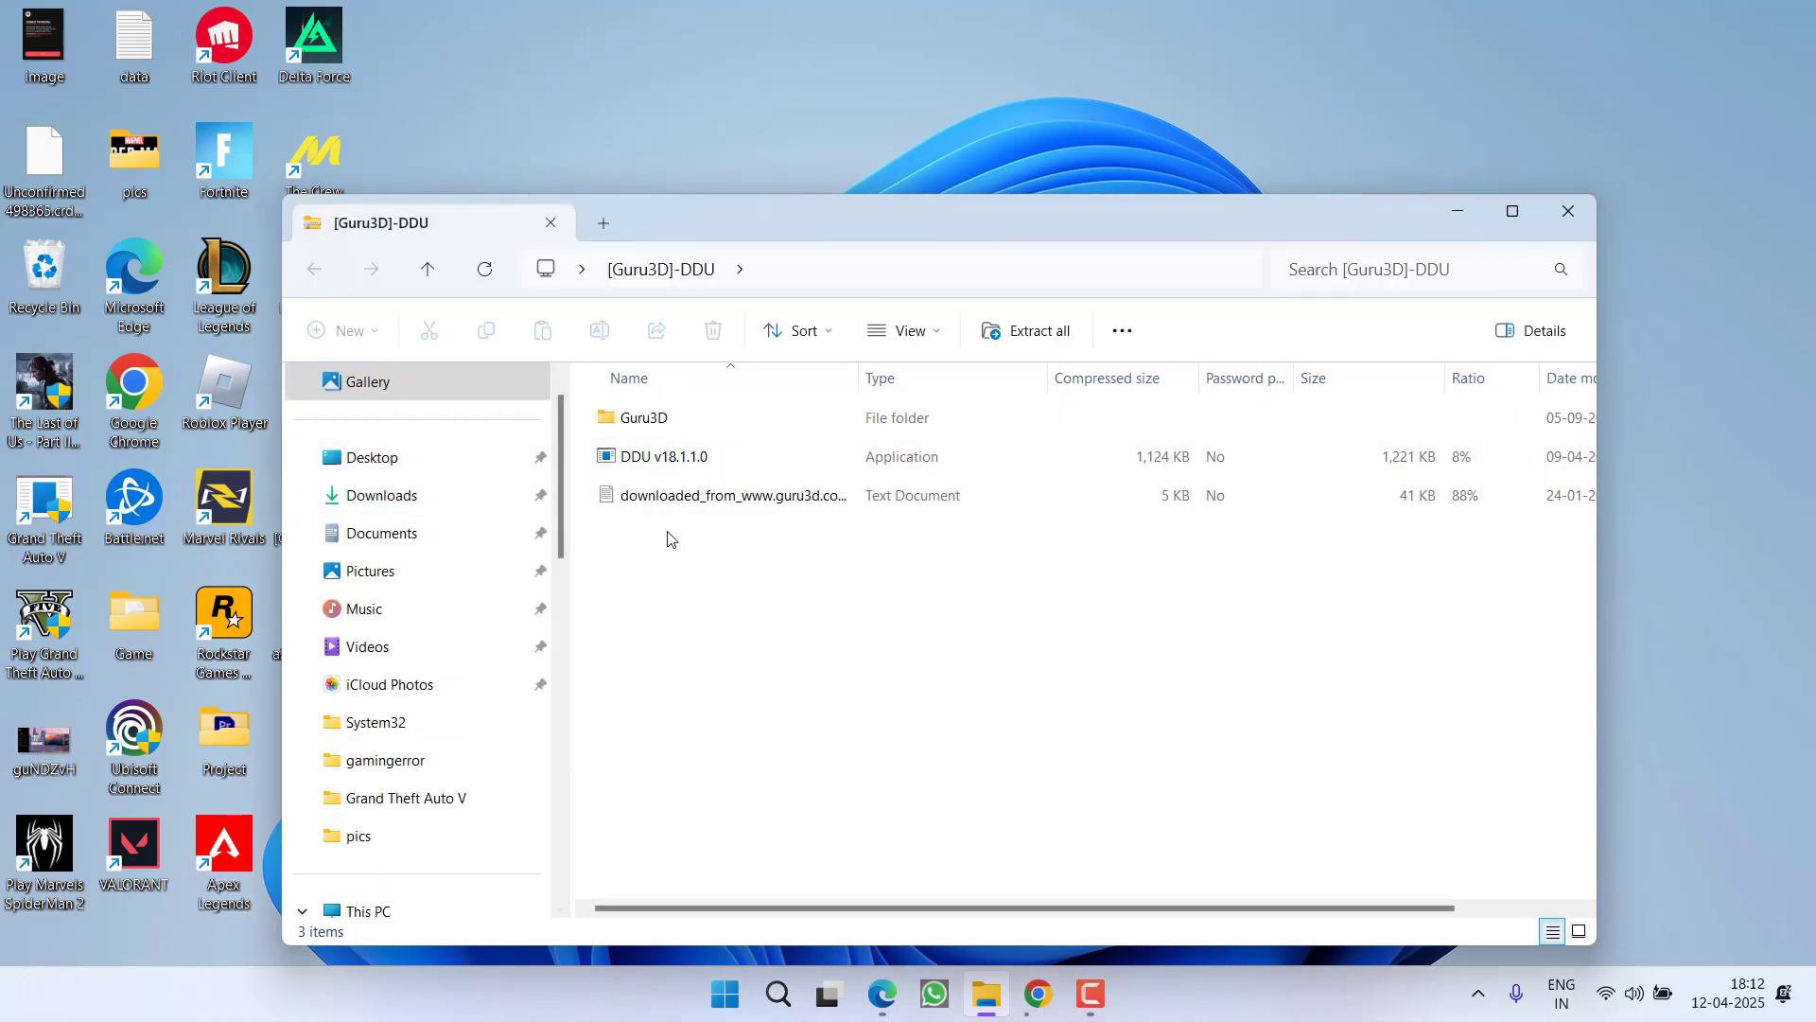
left_click_drag(669, 532, 756, 151)
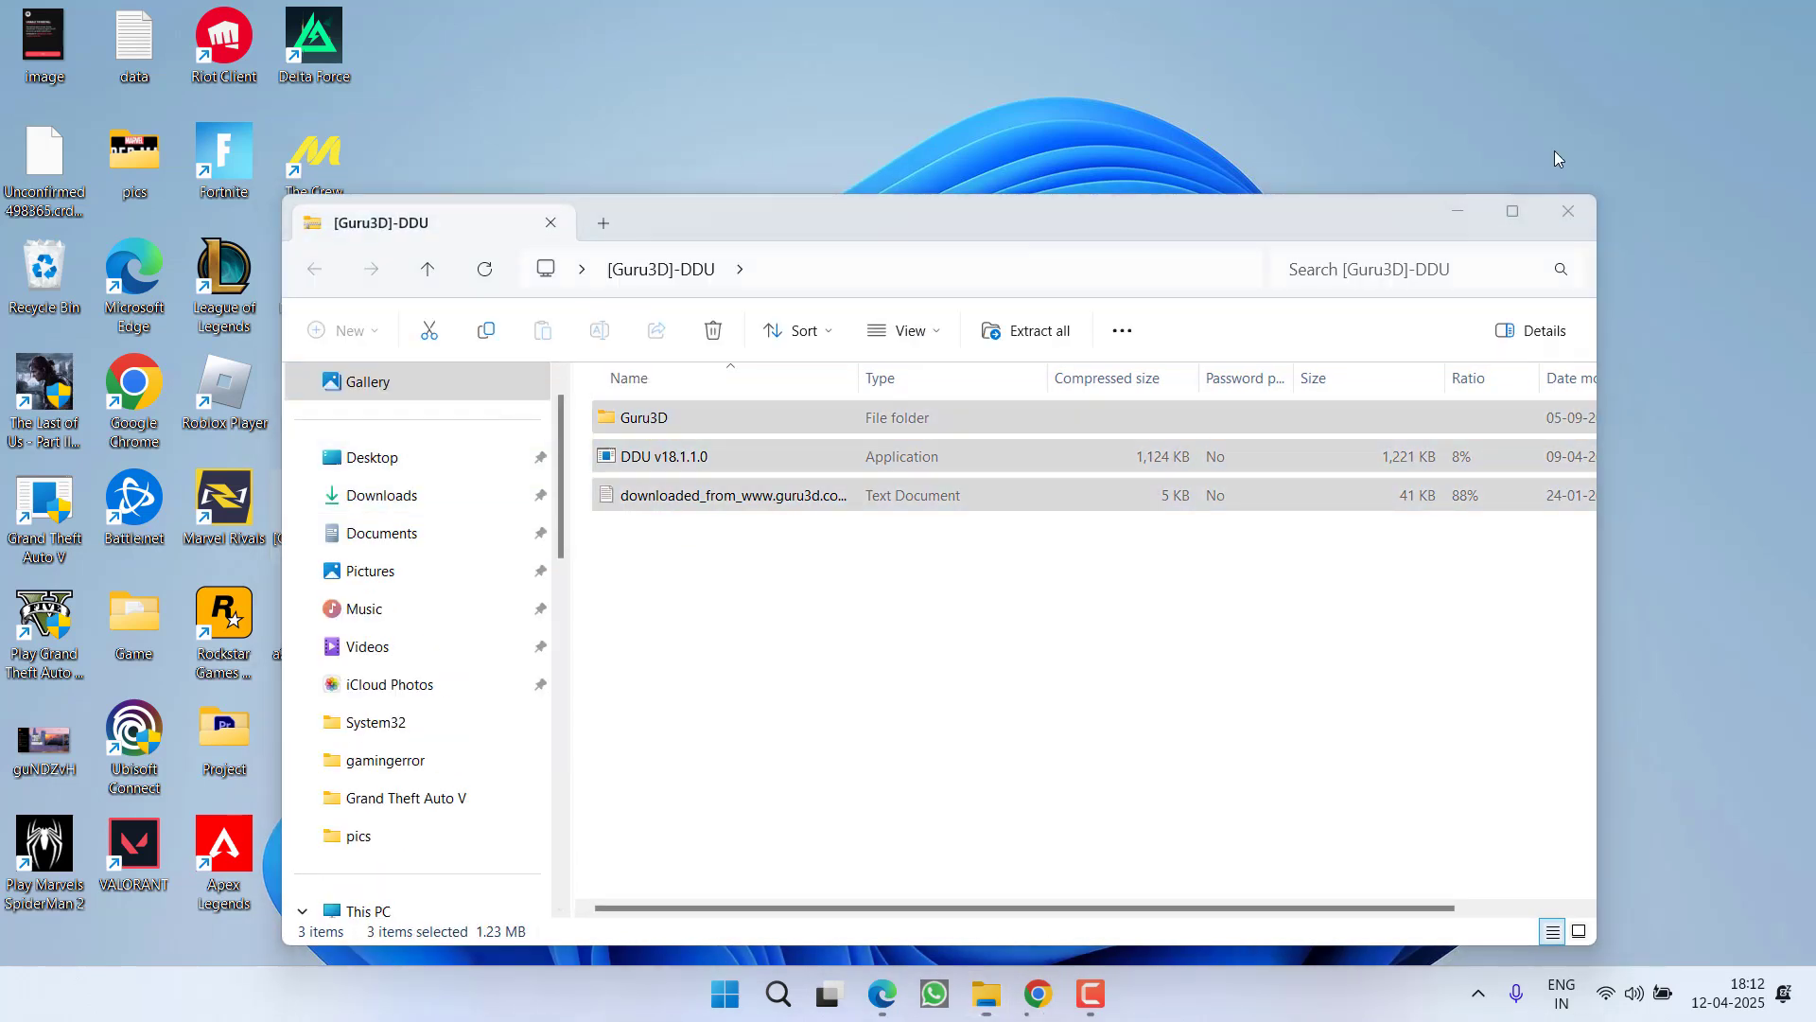
left_click(1569, 215)
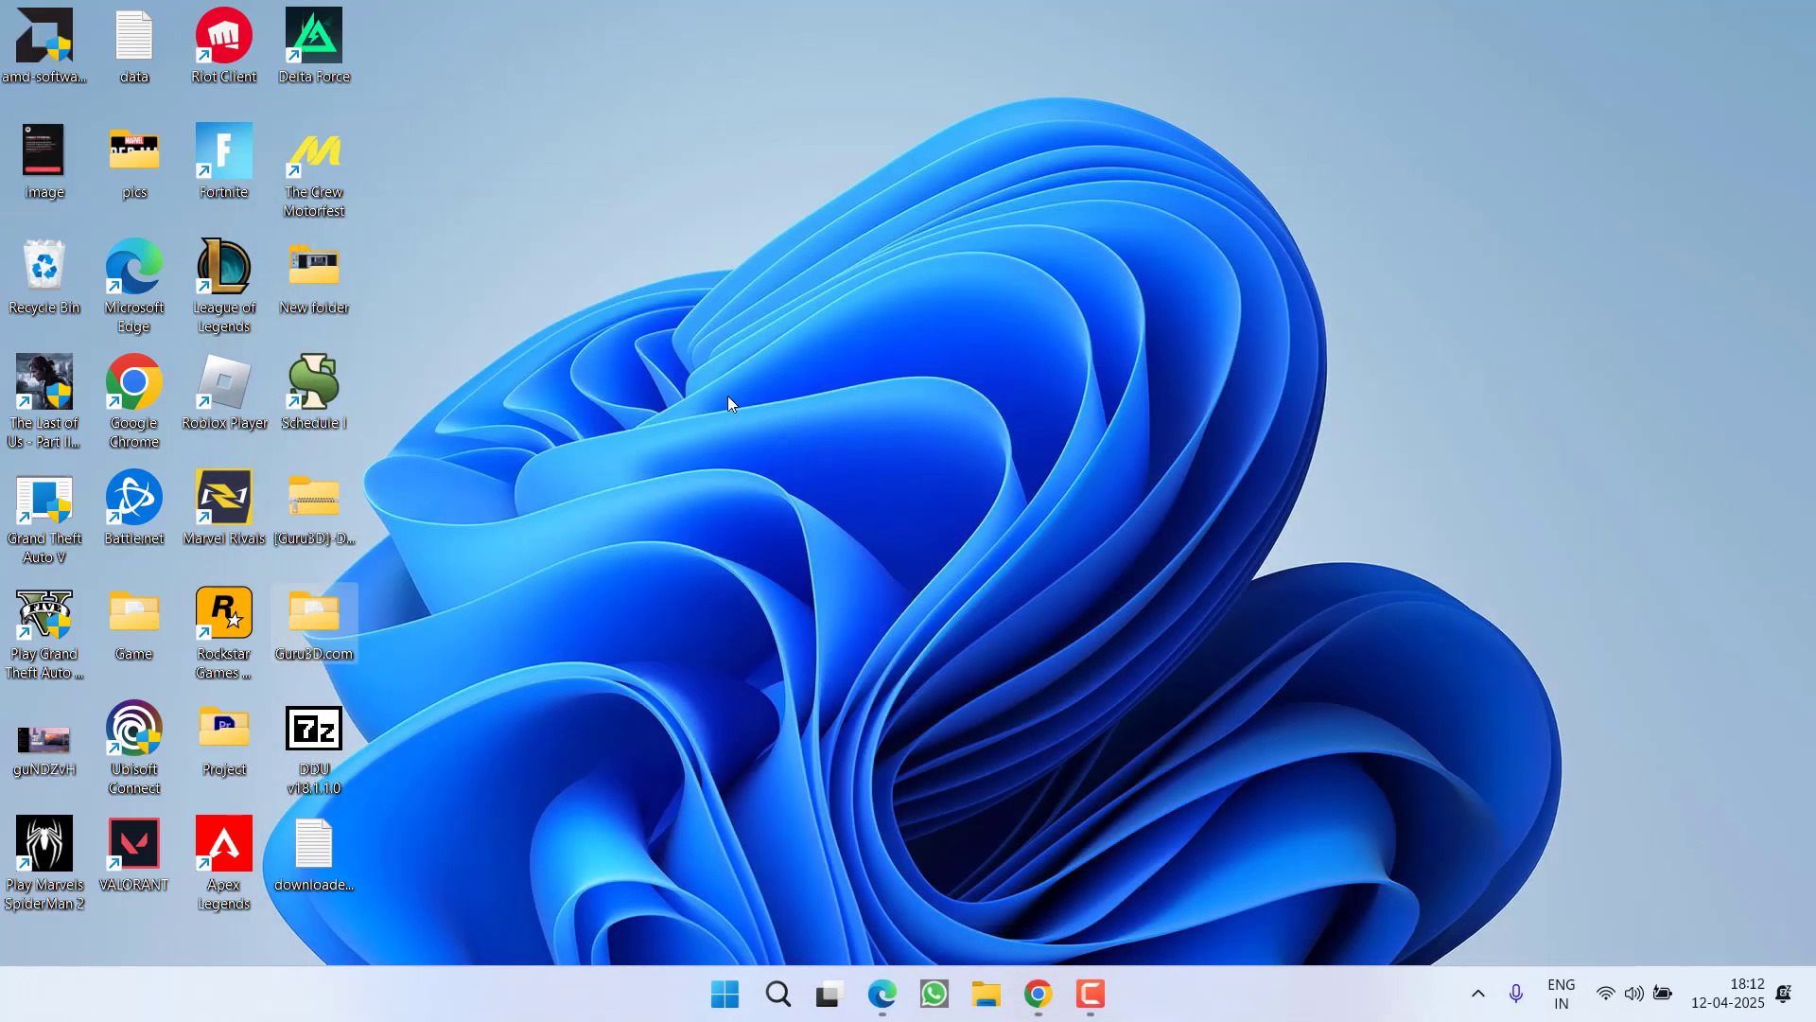
double_click(326, 745)
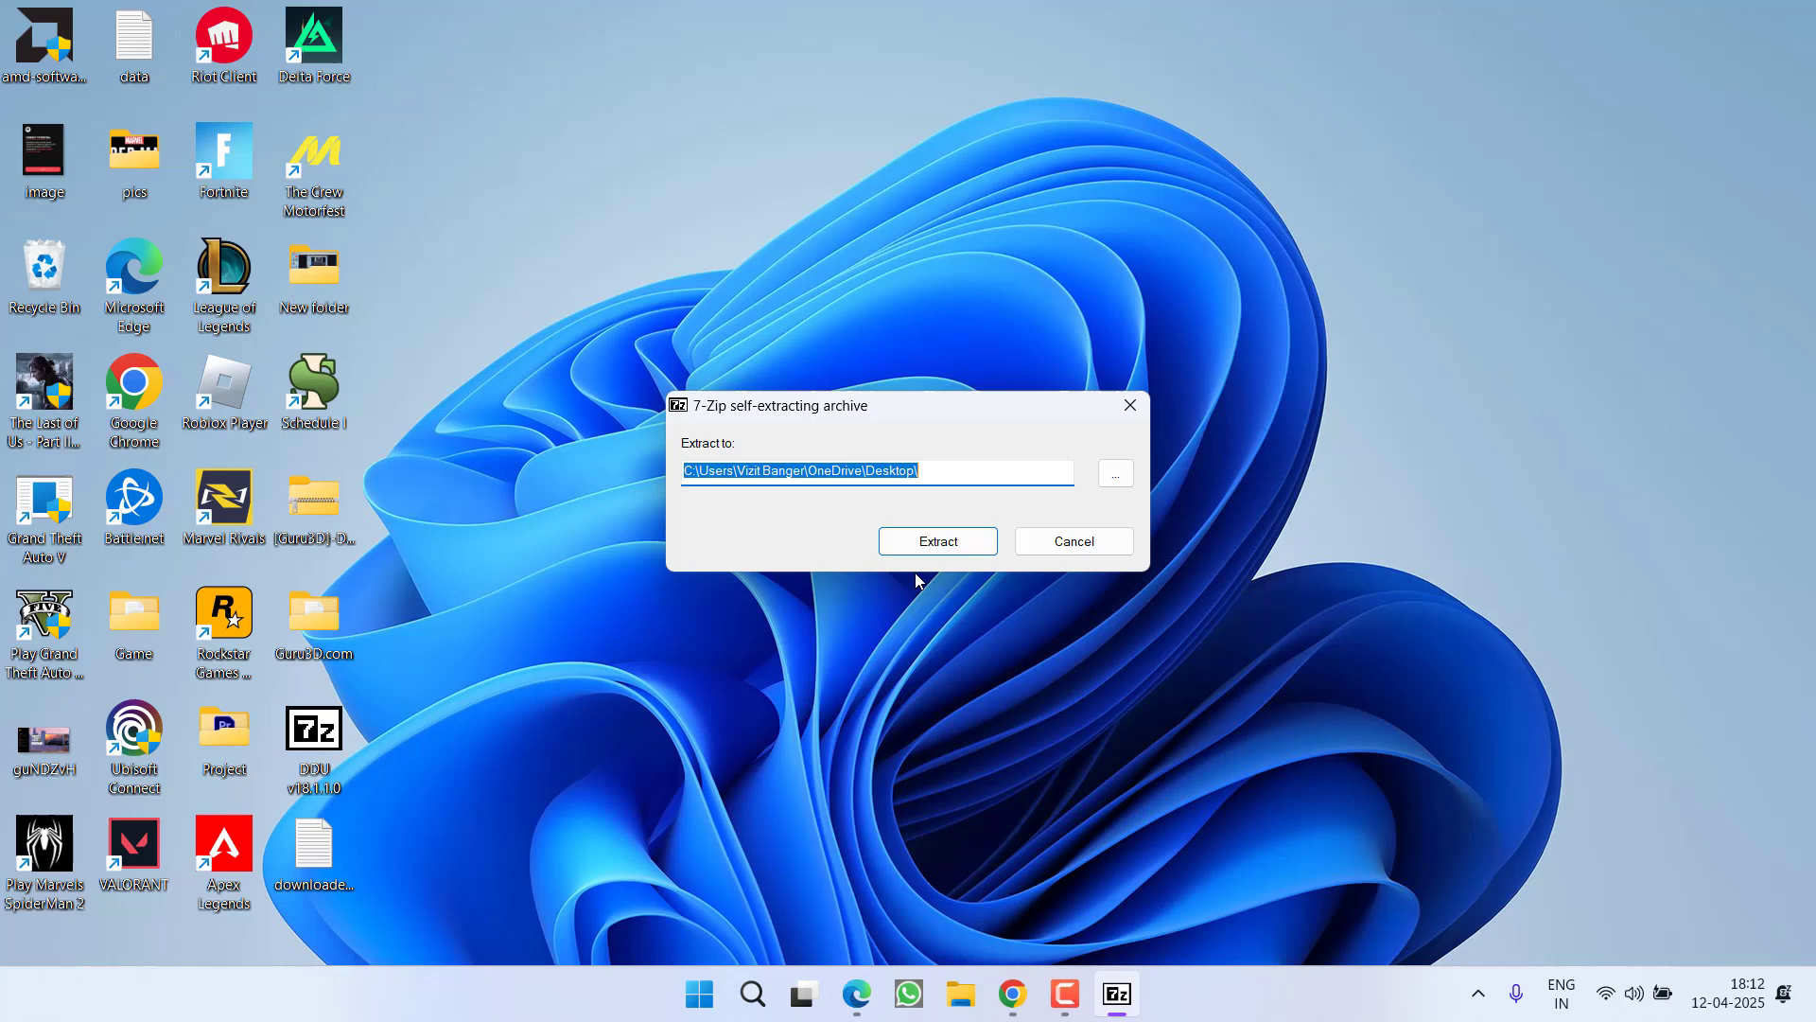
left_click(933, 550)
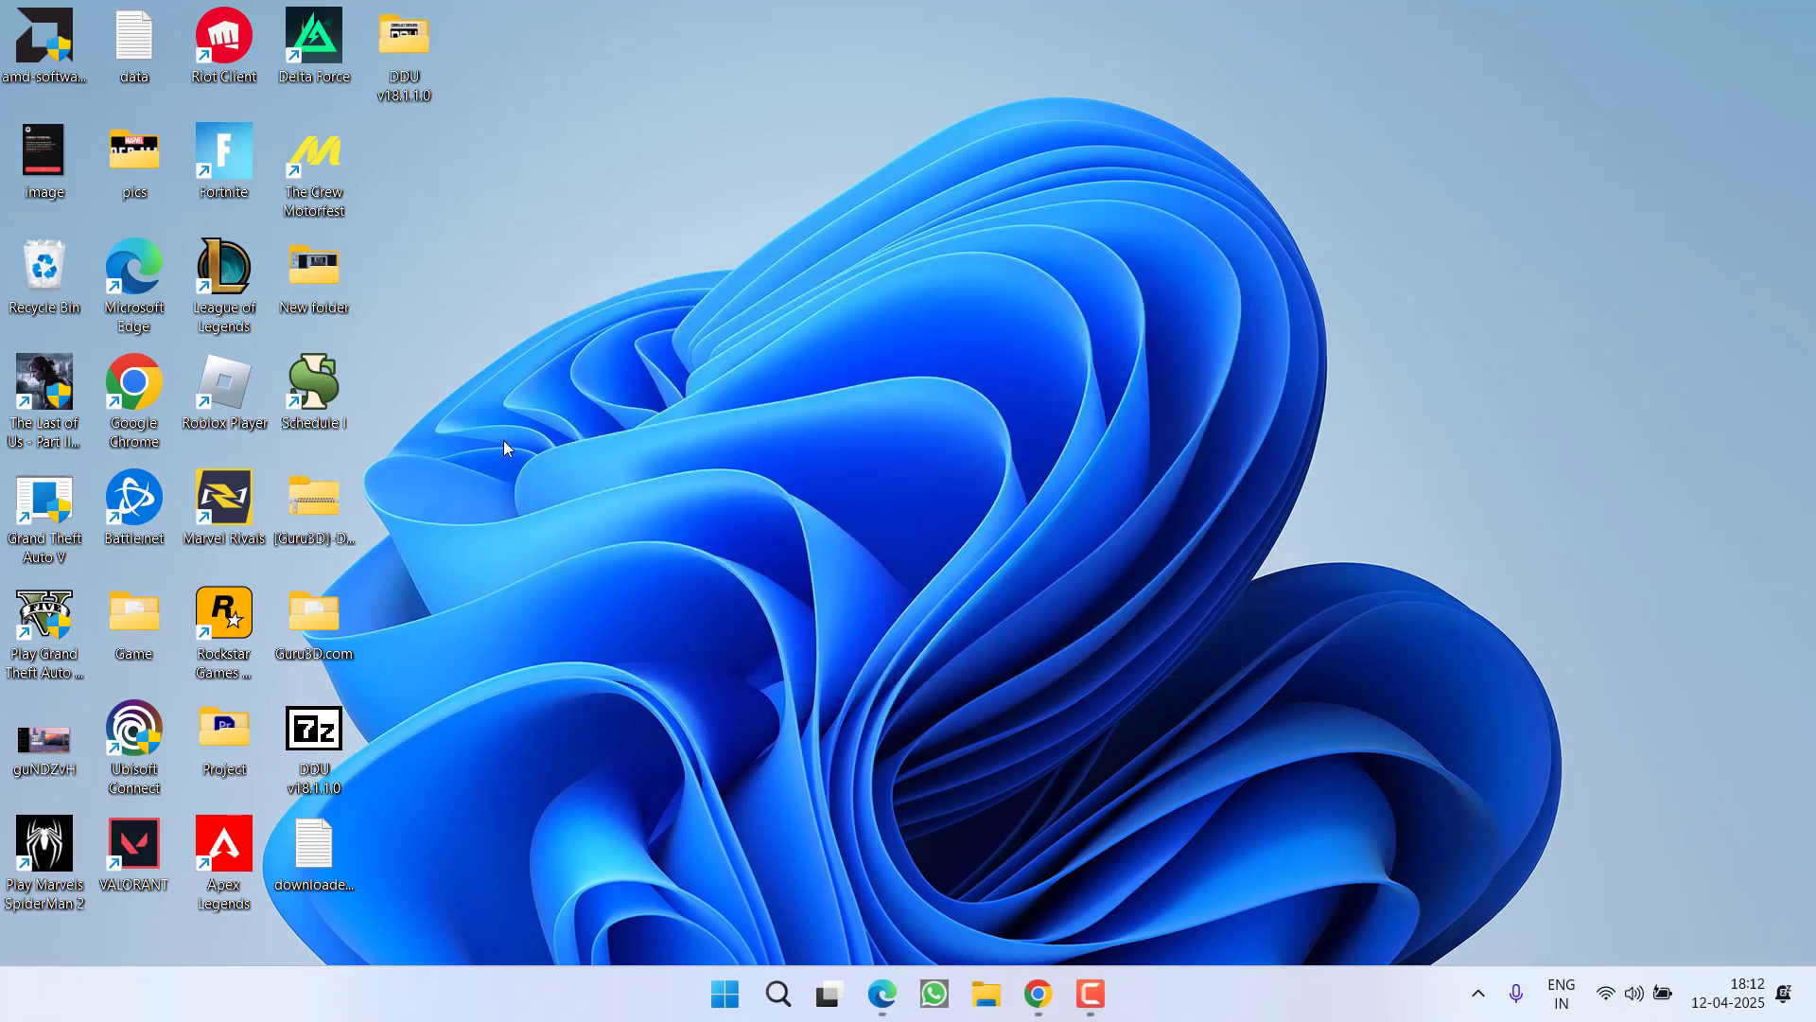
Step: Run Display Driver Uninstaller as administrator and dismiss its first-launch notice and Options window
double_click(407, 43)
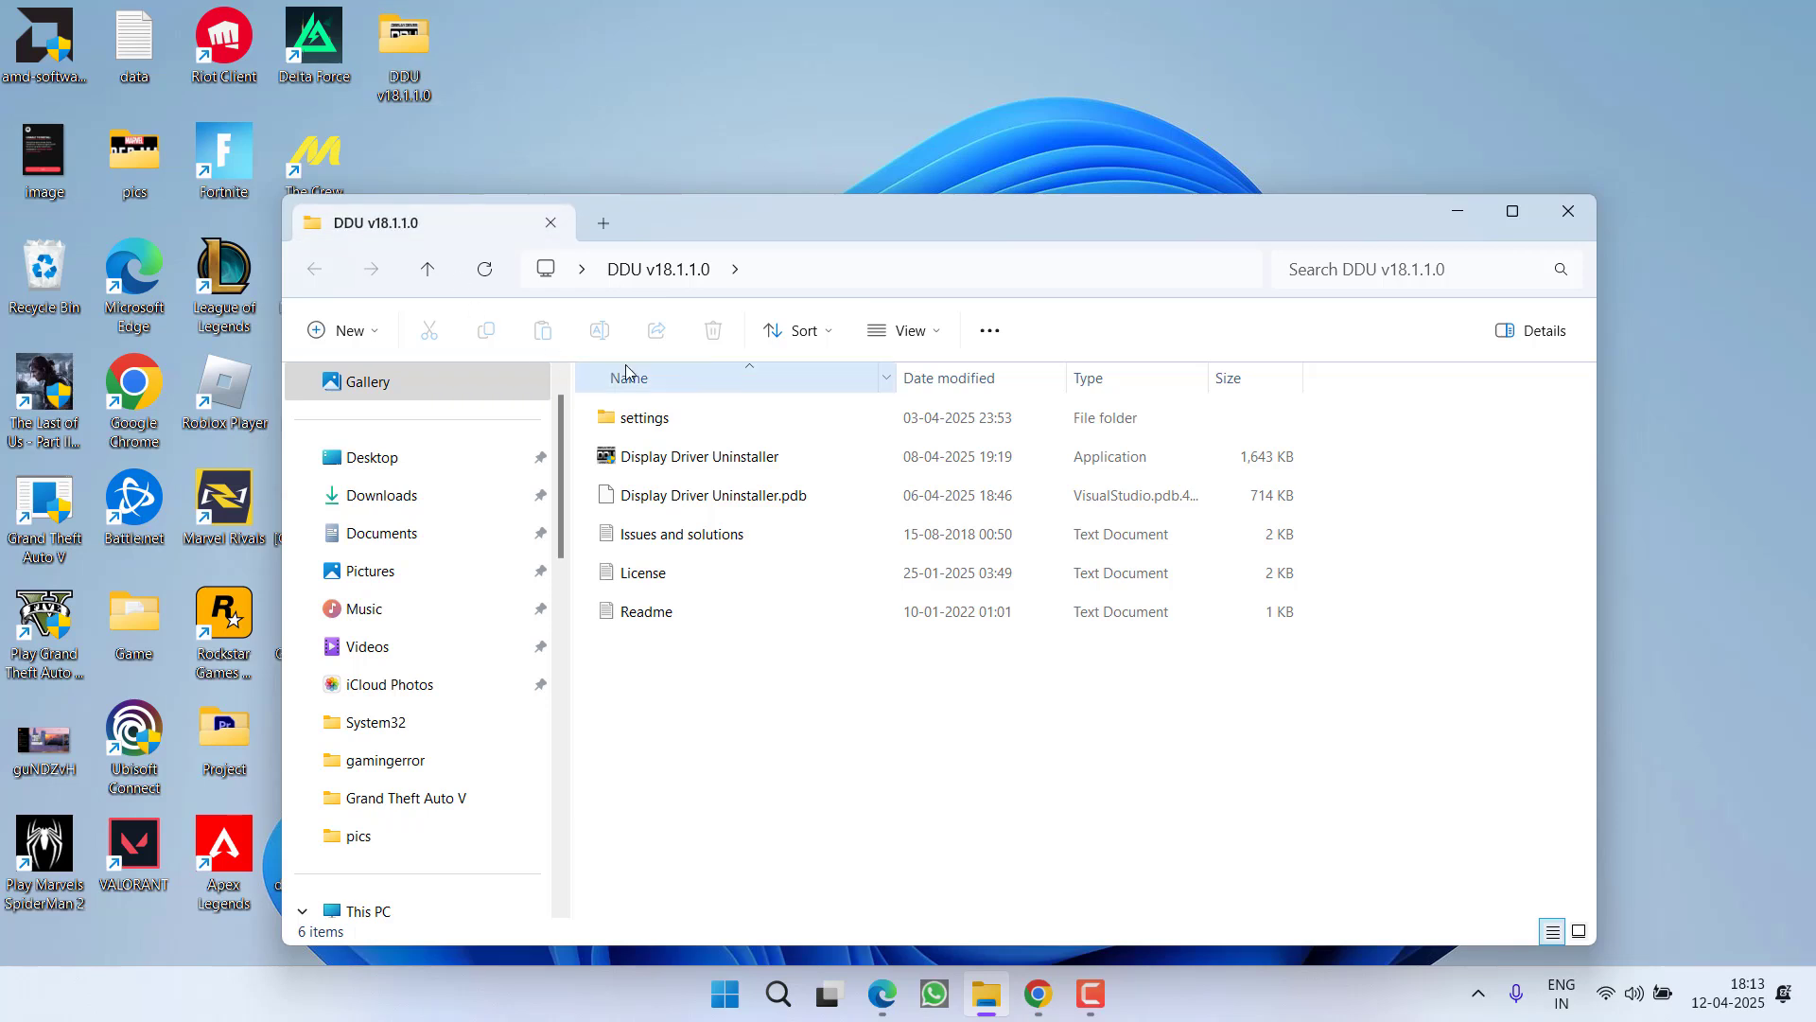
left_click(683, 459)
right_click(680, 461)
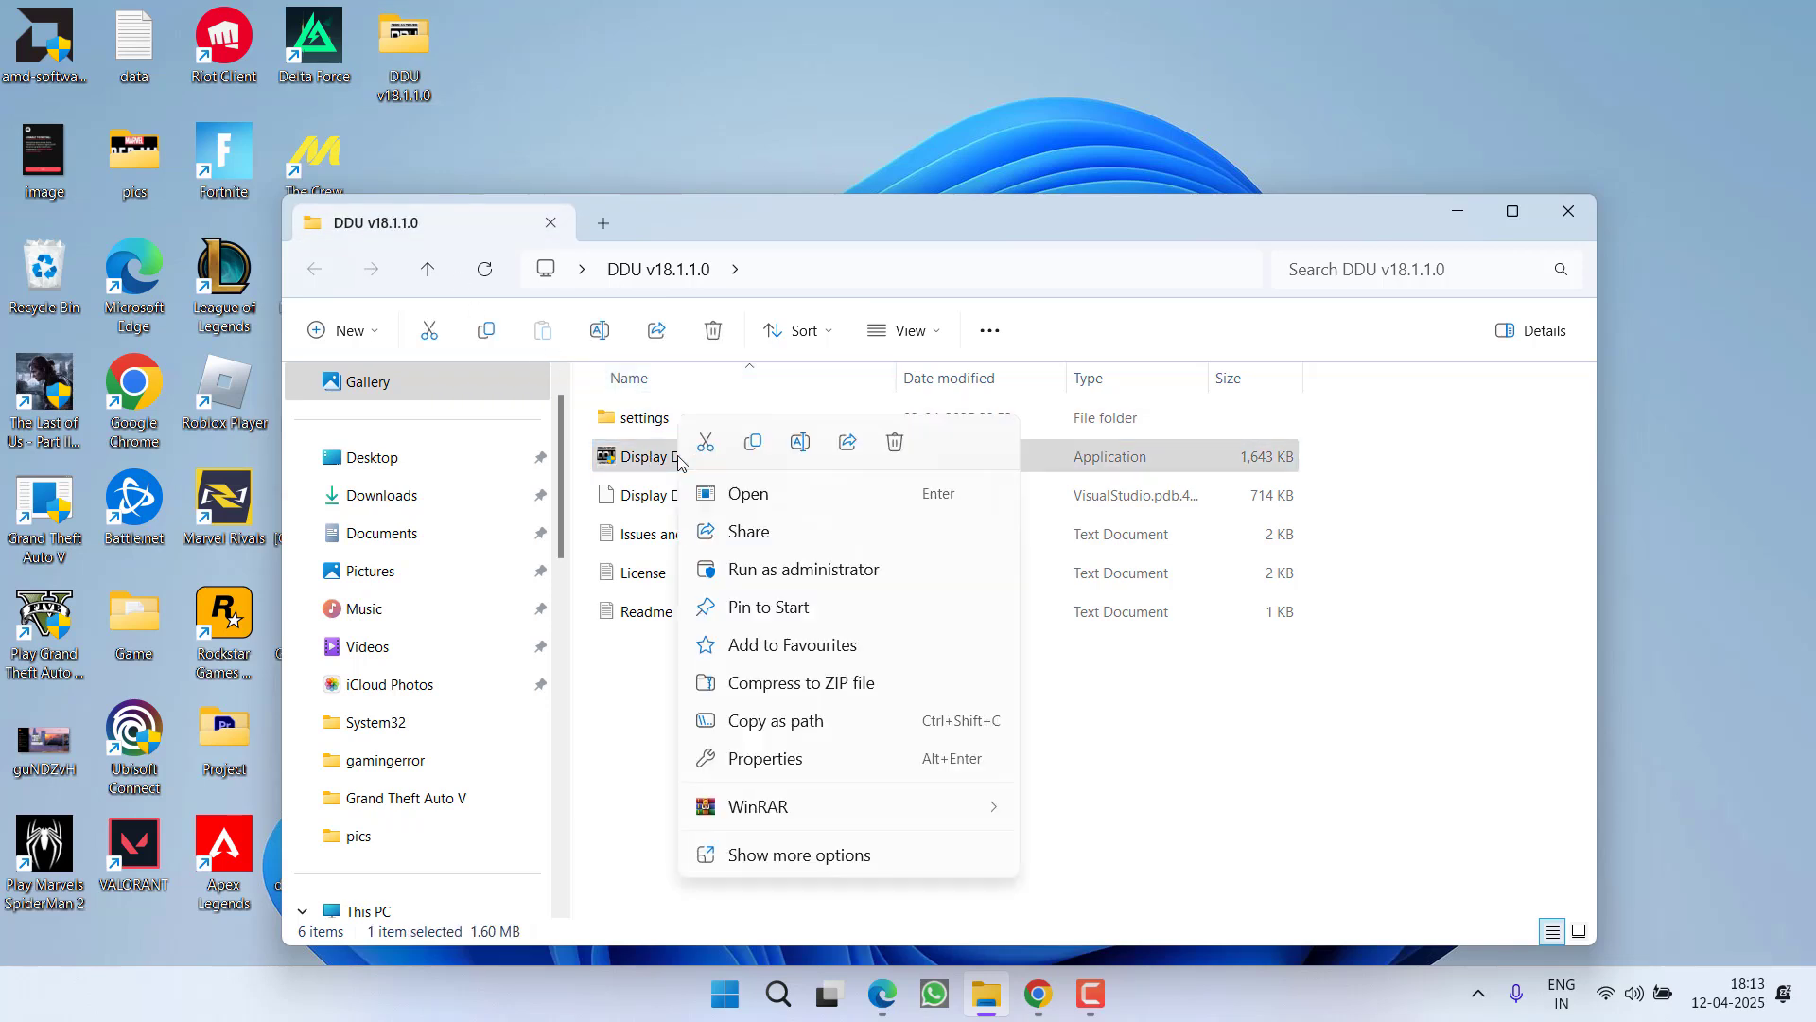
left_click(799, 568)
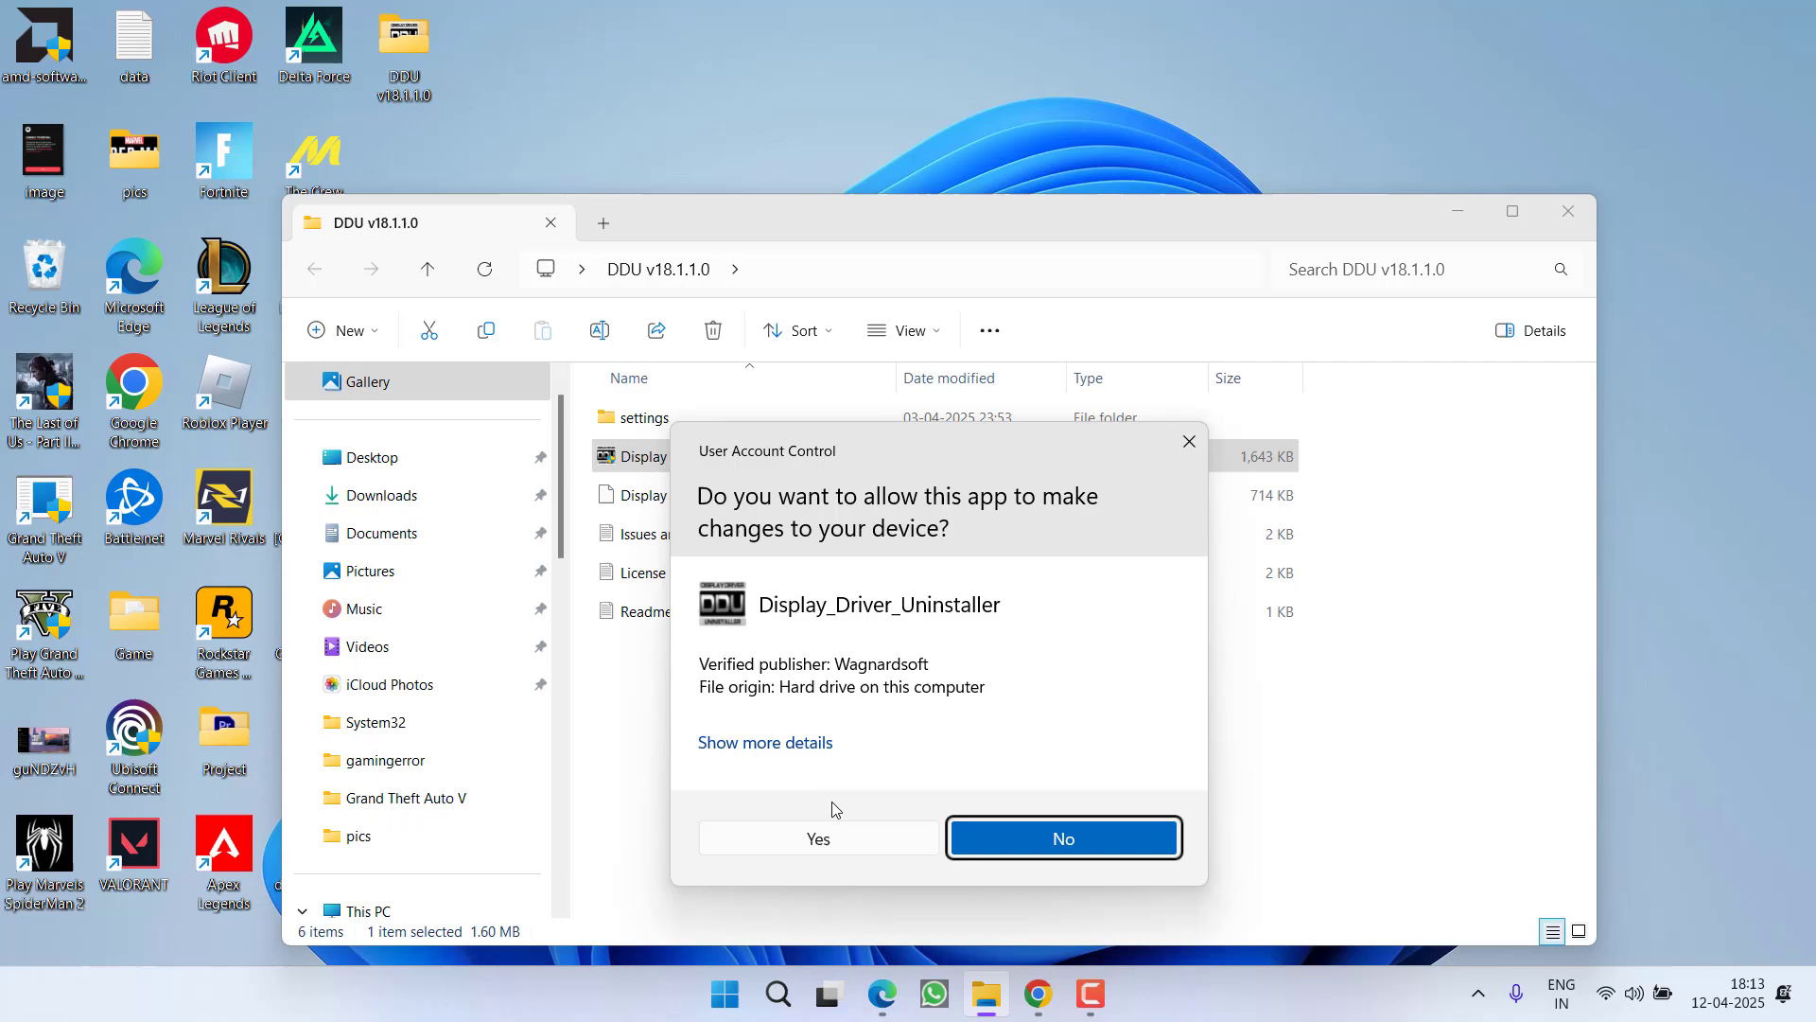
left_click(842, 841)
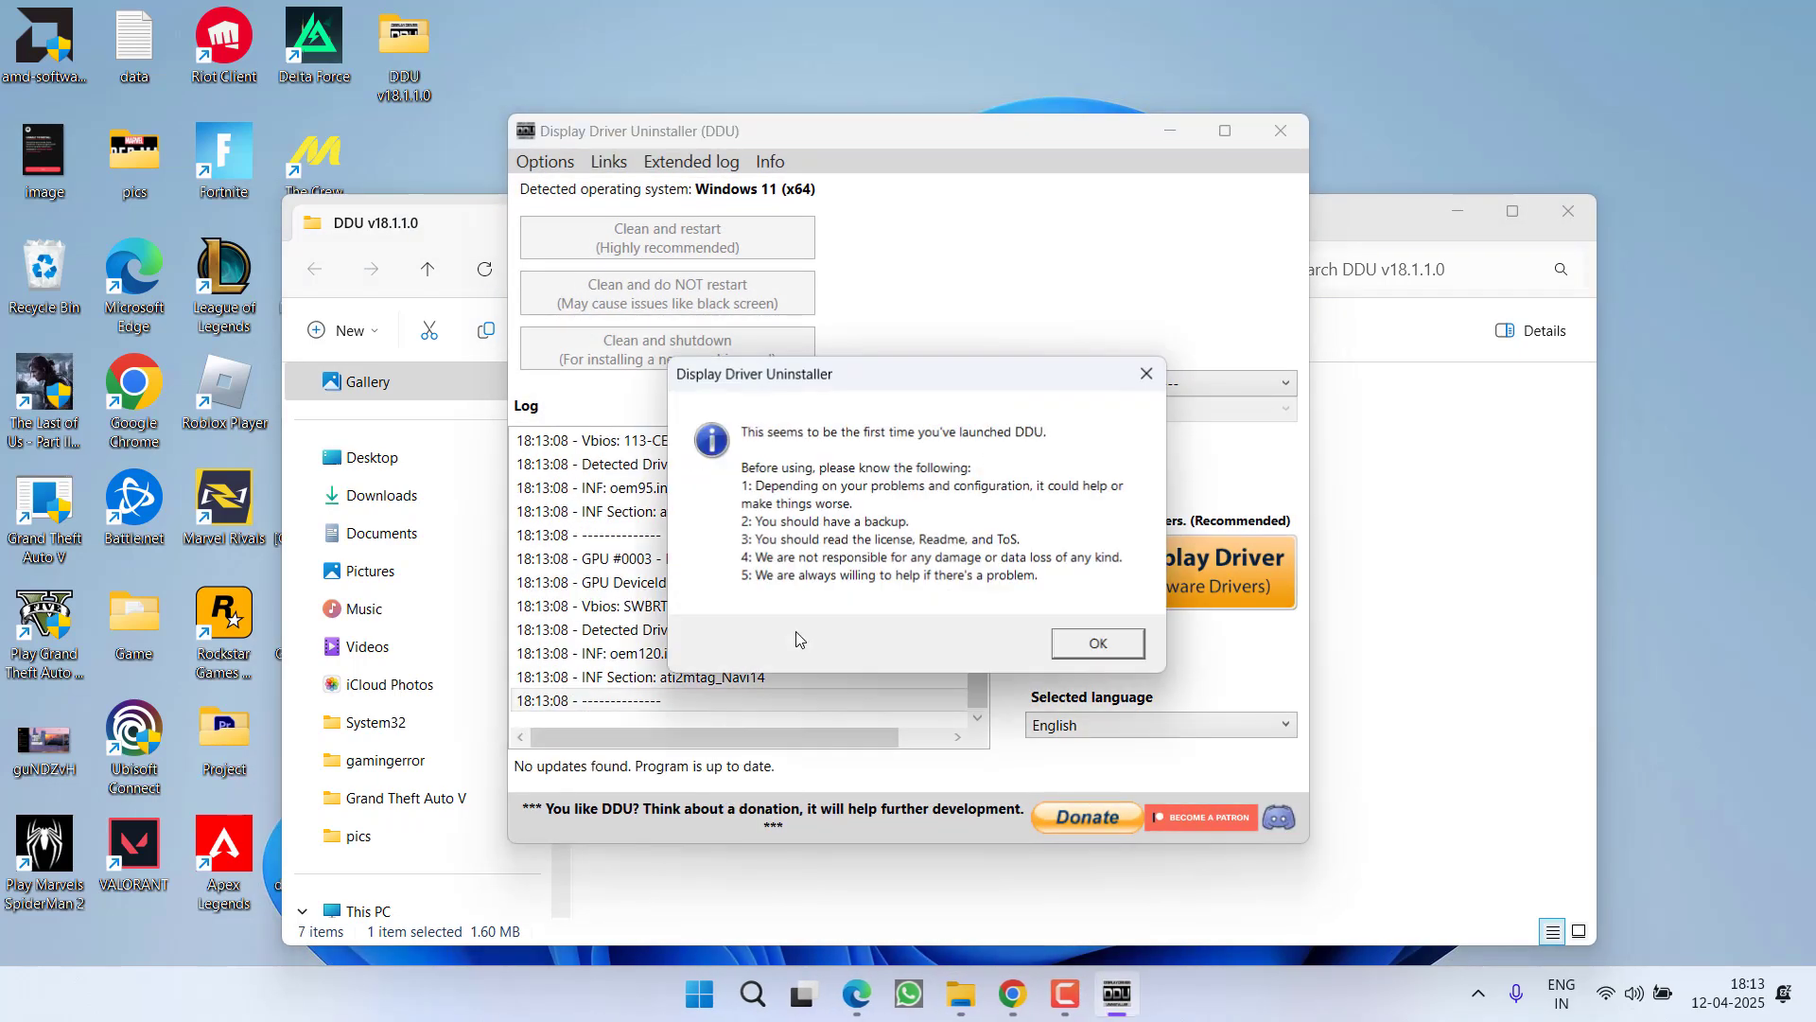
left_click(1098, 648)
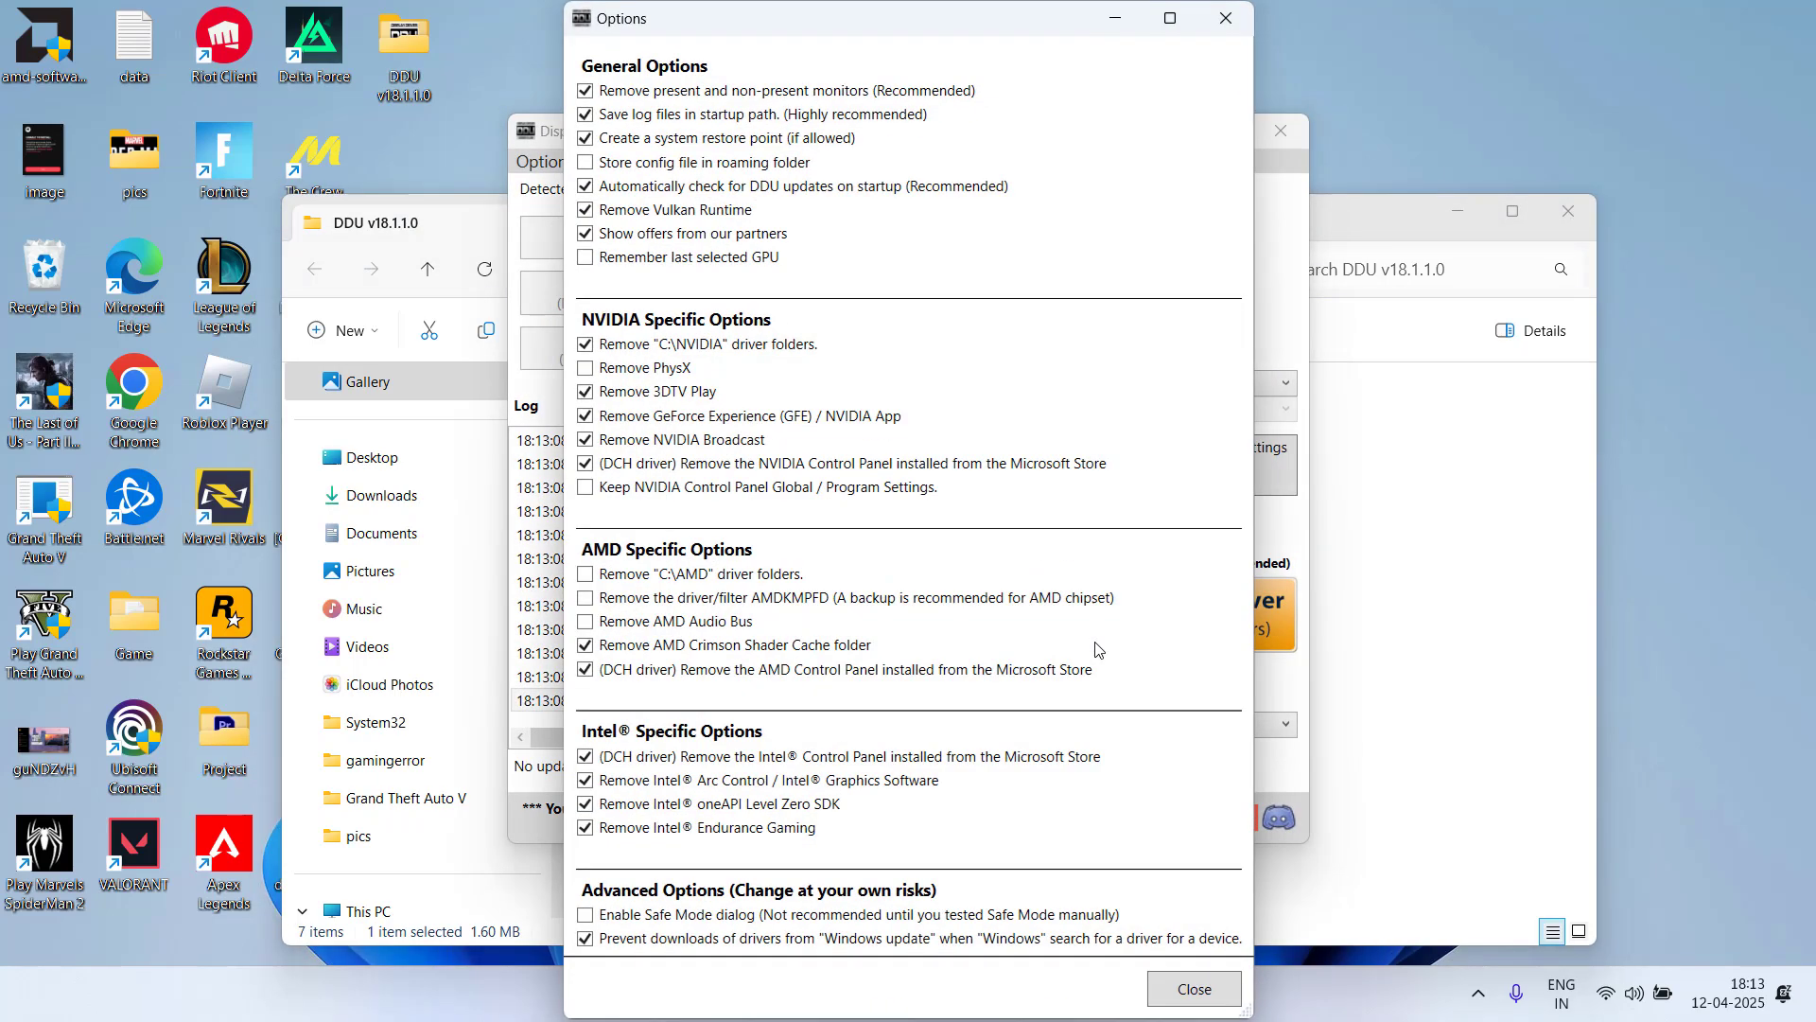
left_click(1196, 986)
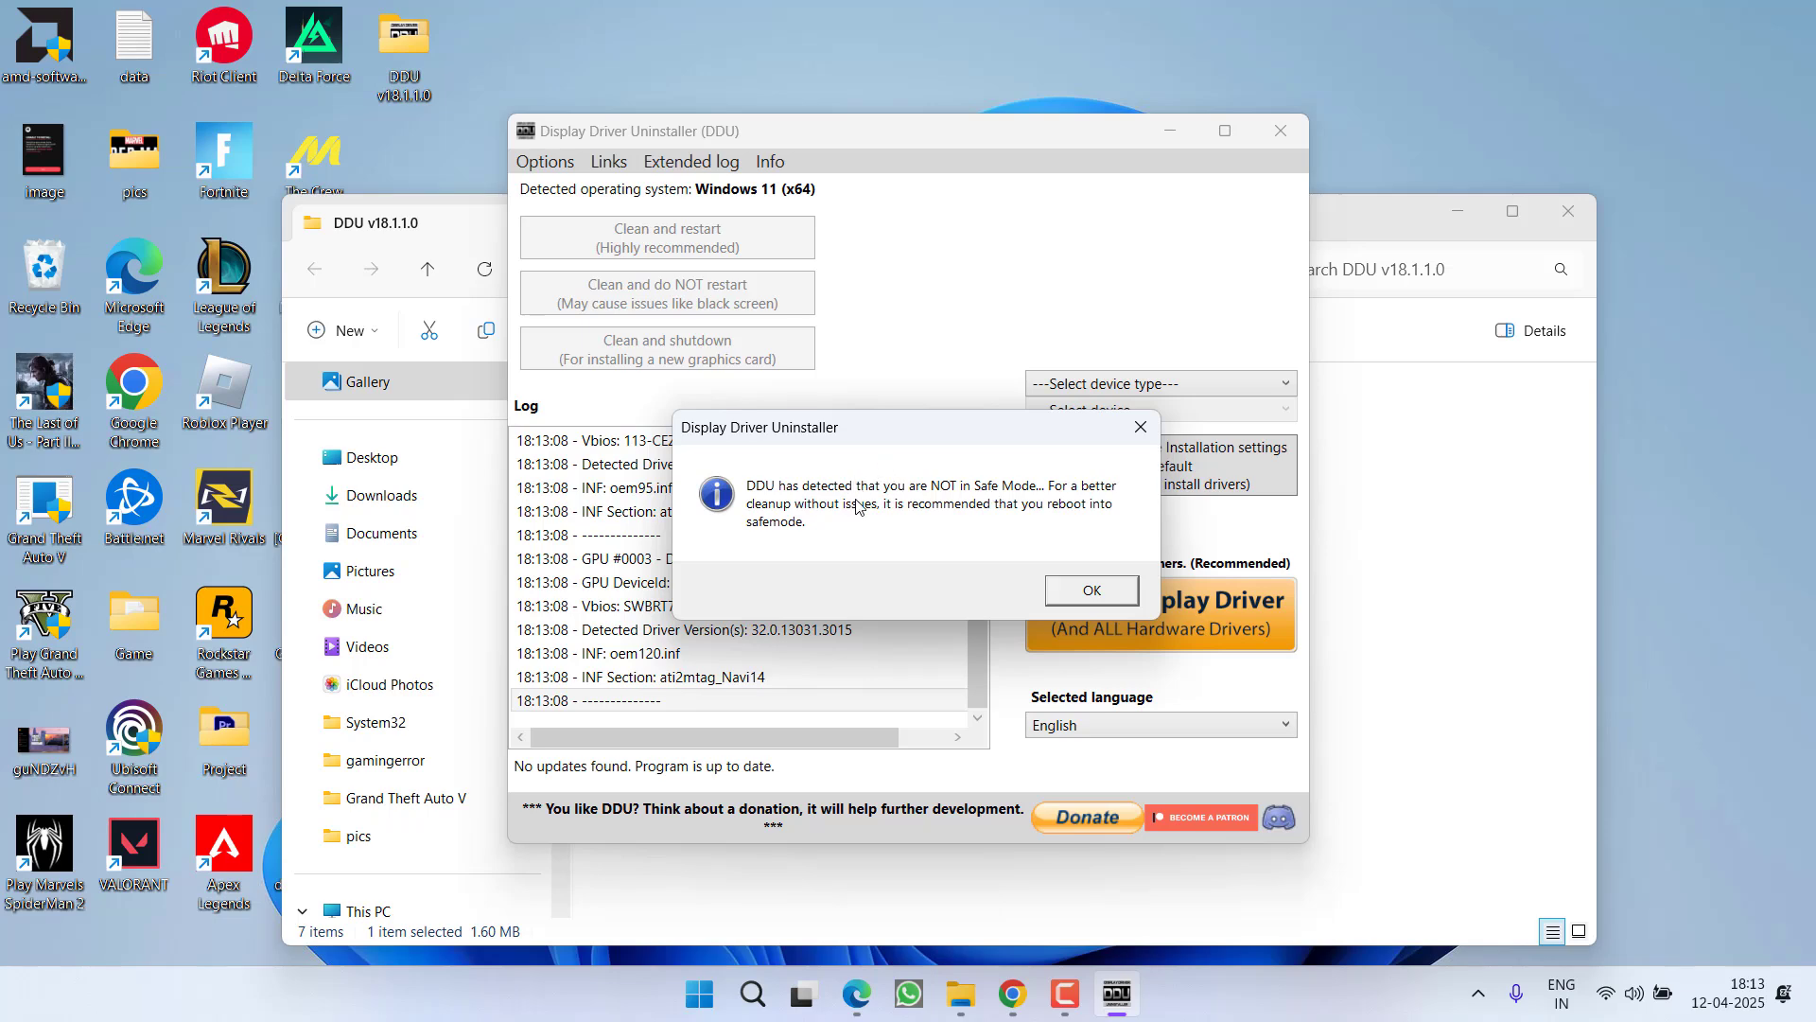
Step: Dismiss the safe-mode warning, set the device type to GPU for AMD, and close DDU
left_click(1109, 586)
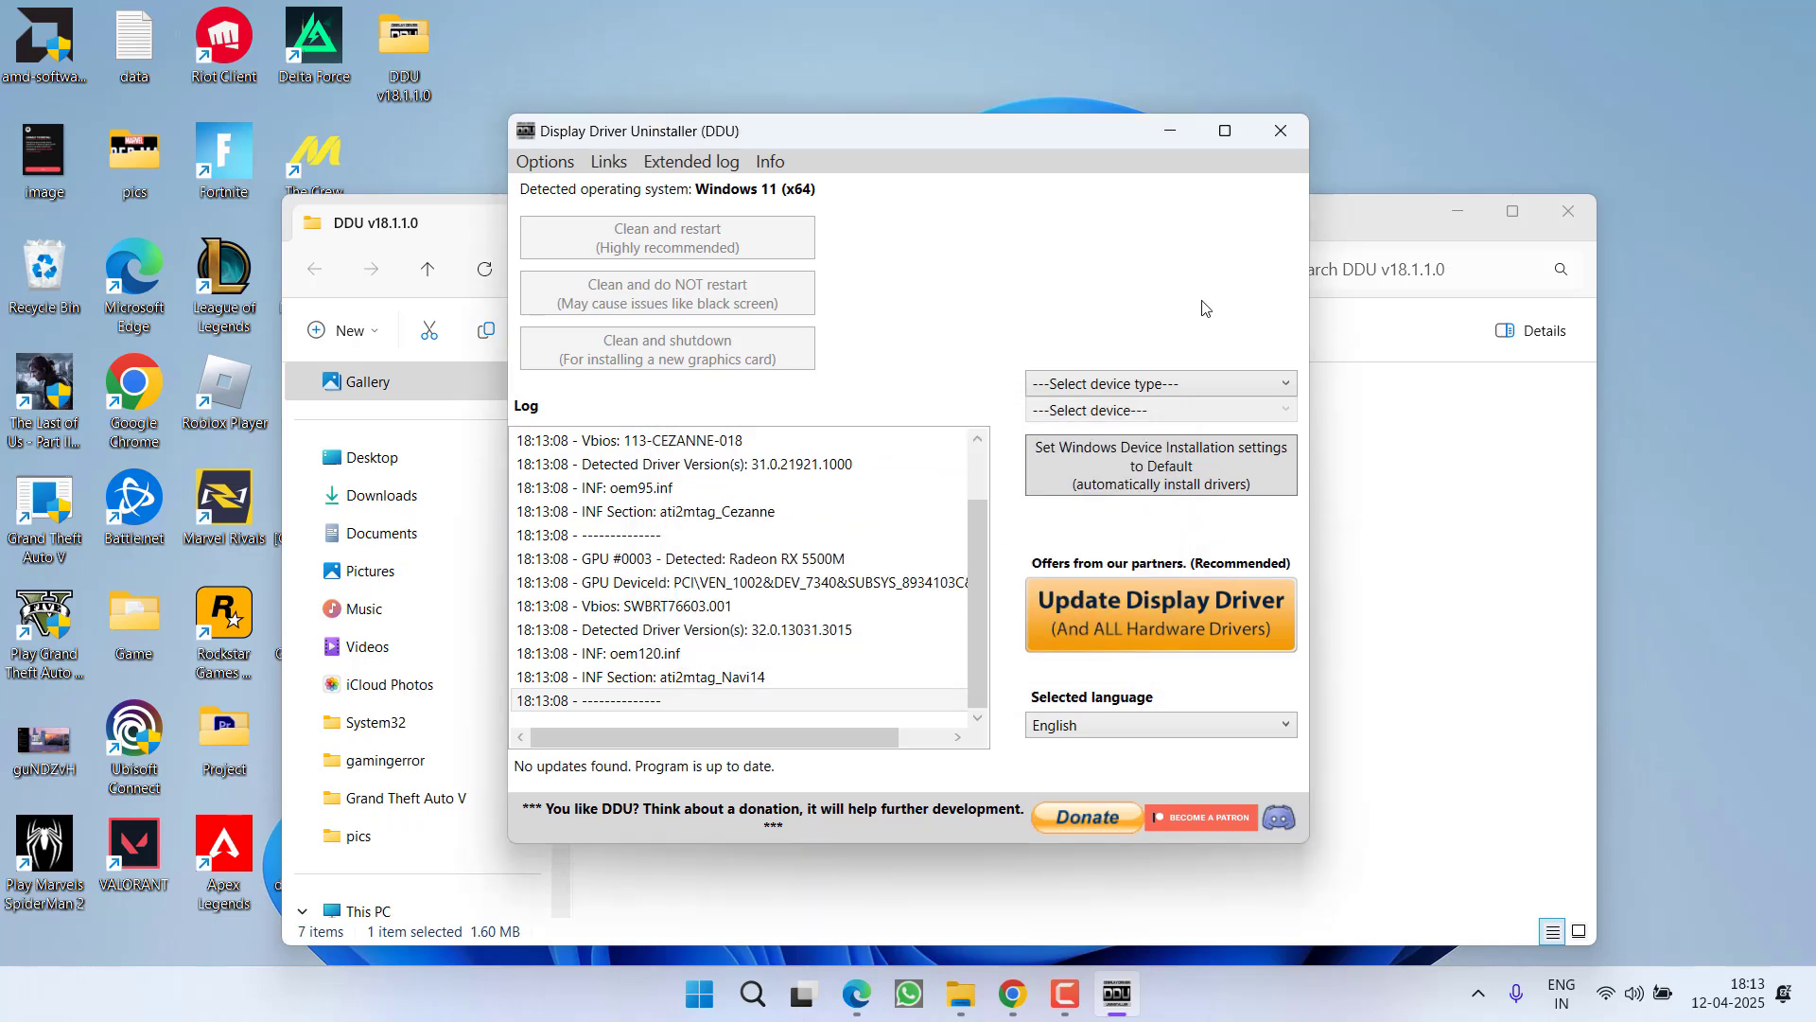
left_click(1146, 383)
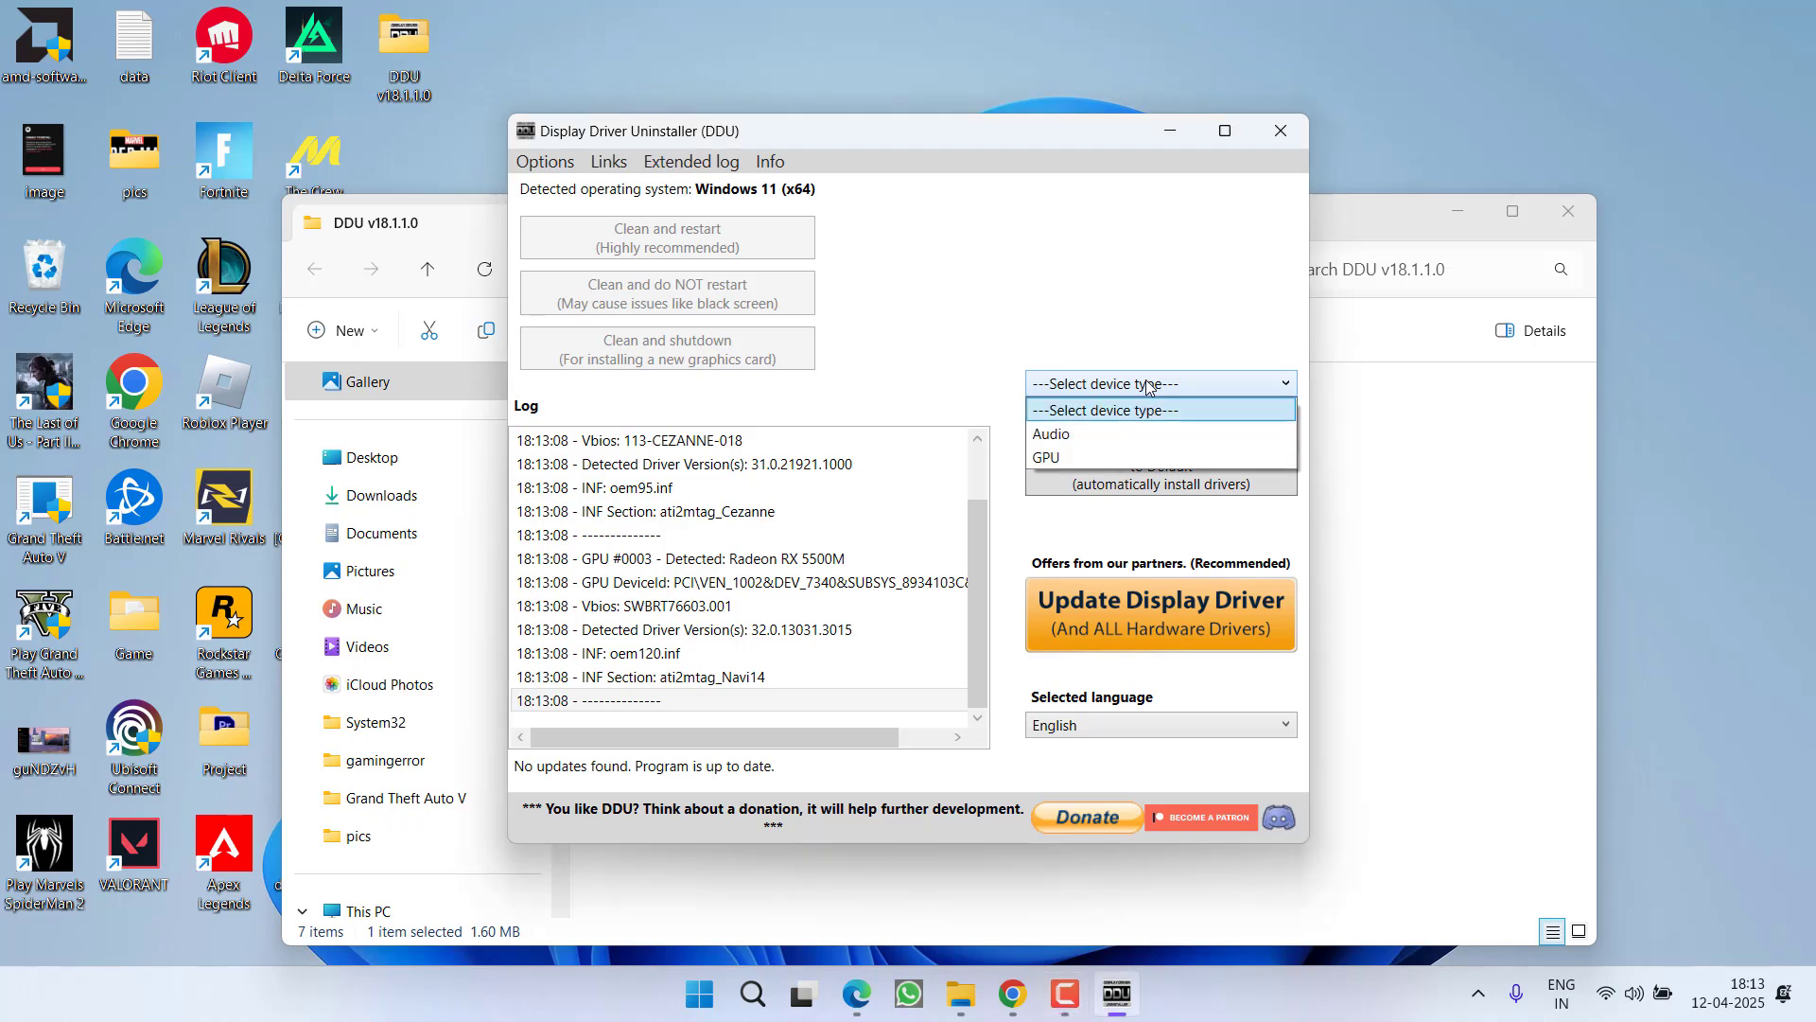
left_click(1094, 458)
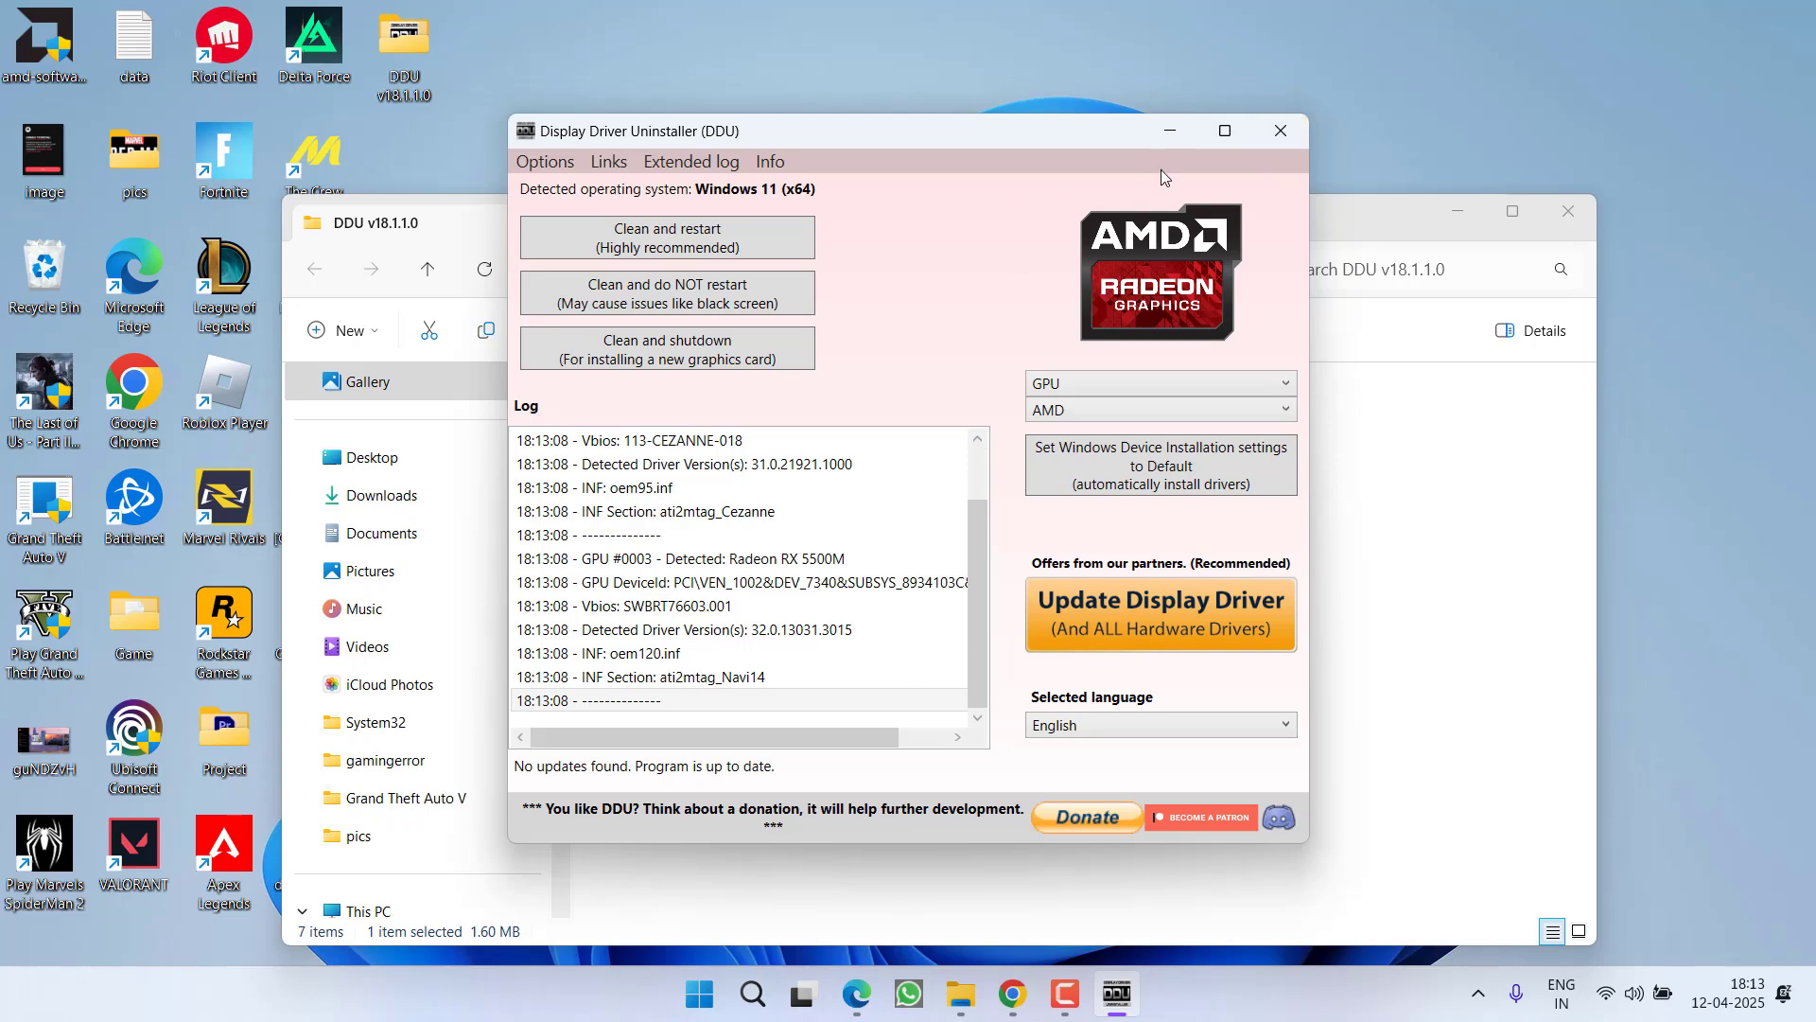
left_click(1281, 132)
Step: Close the DDU folder and launch the AMD Adrenalin installer, approving the UAC prompt
left_click(1568, 210)
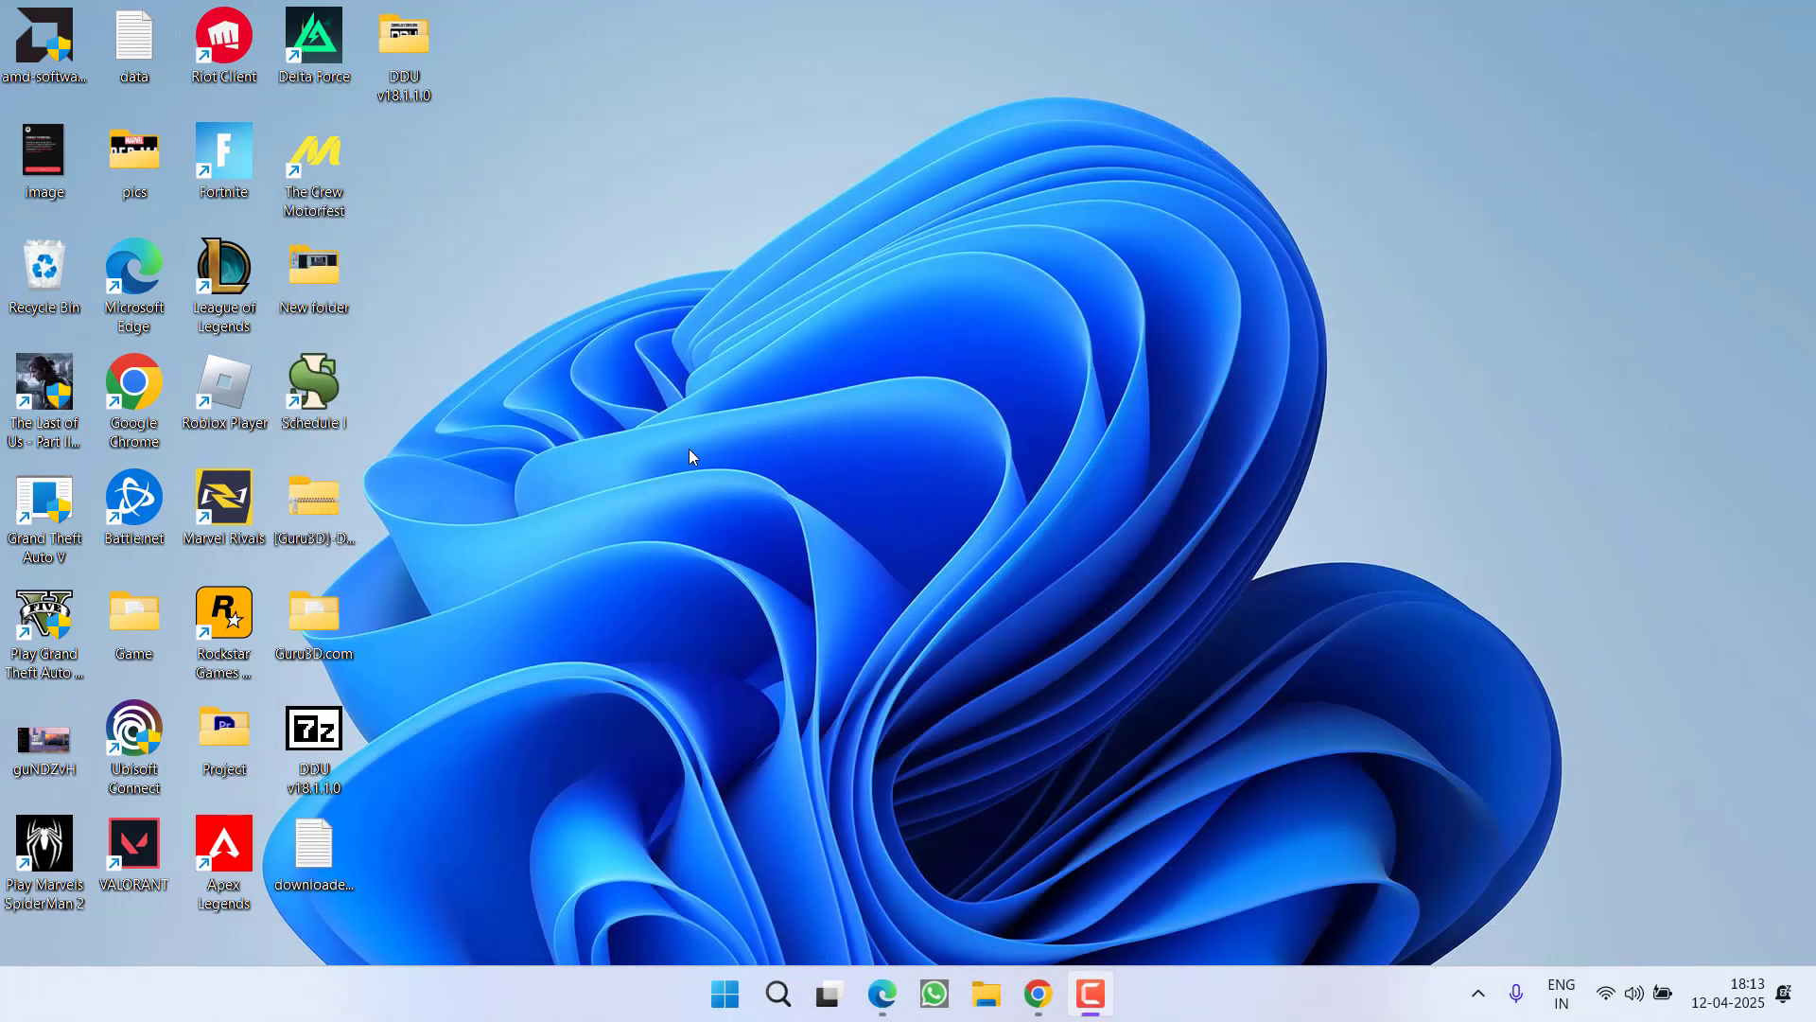
left_click(79, 38)
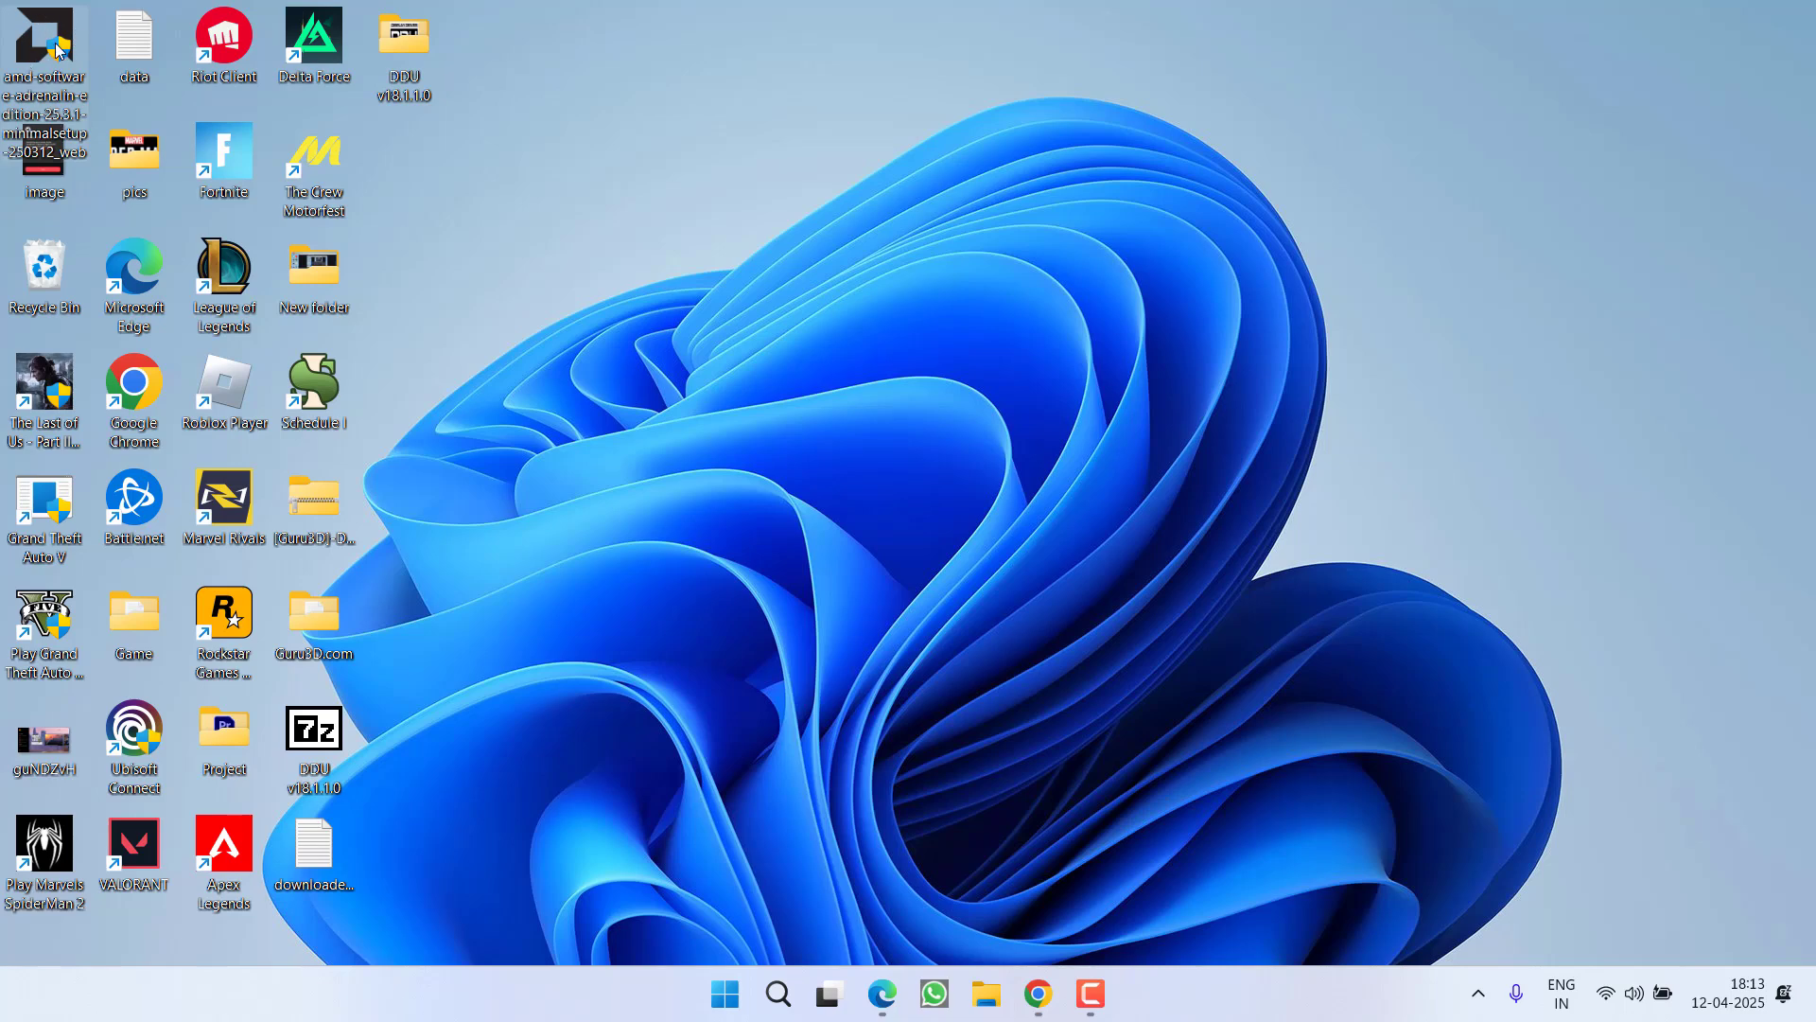
double_click(58, 46)
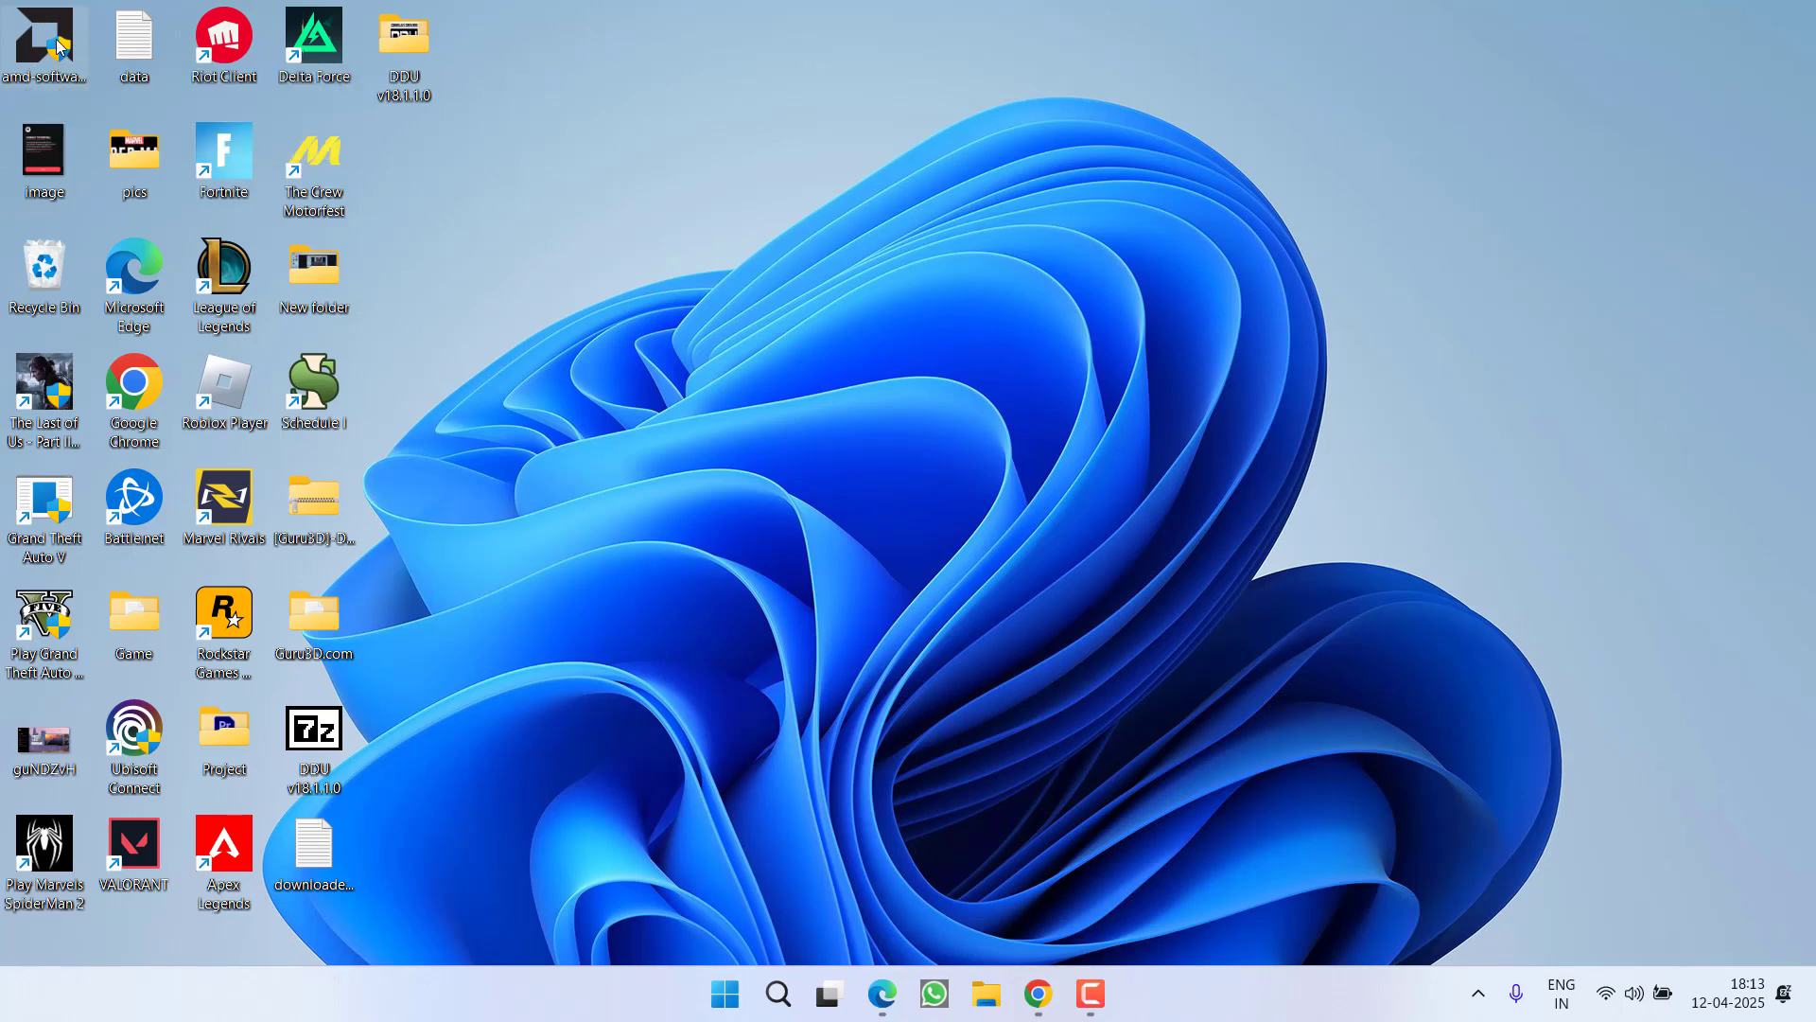
left_click(741, 693)
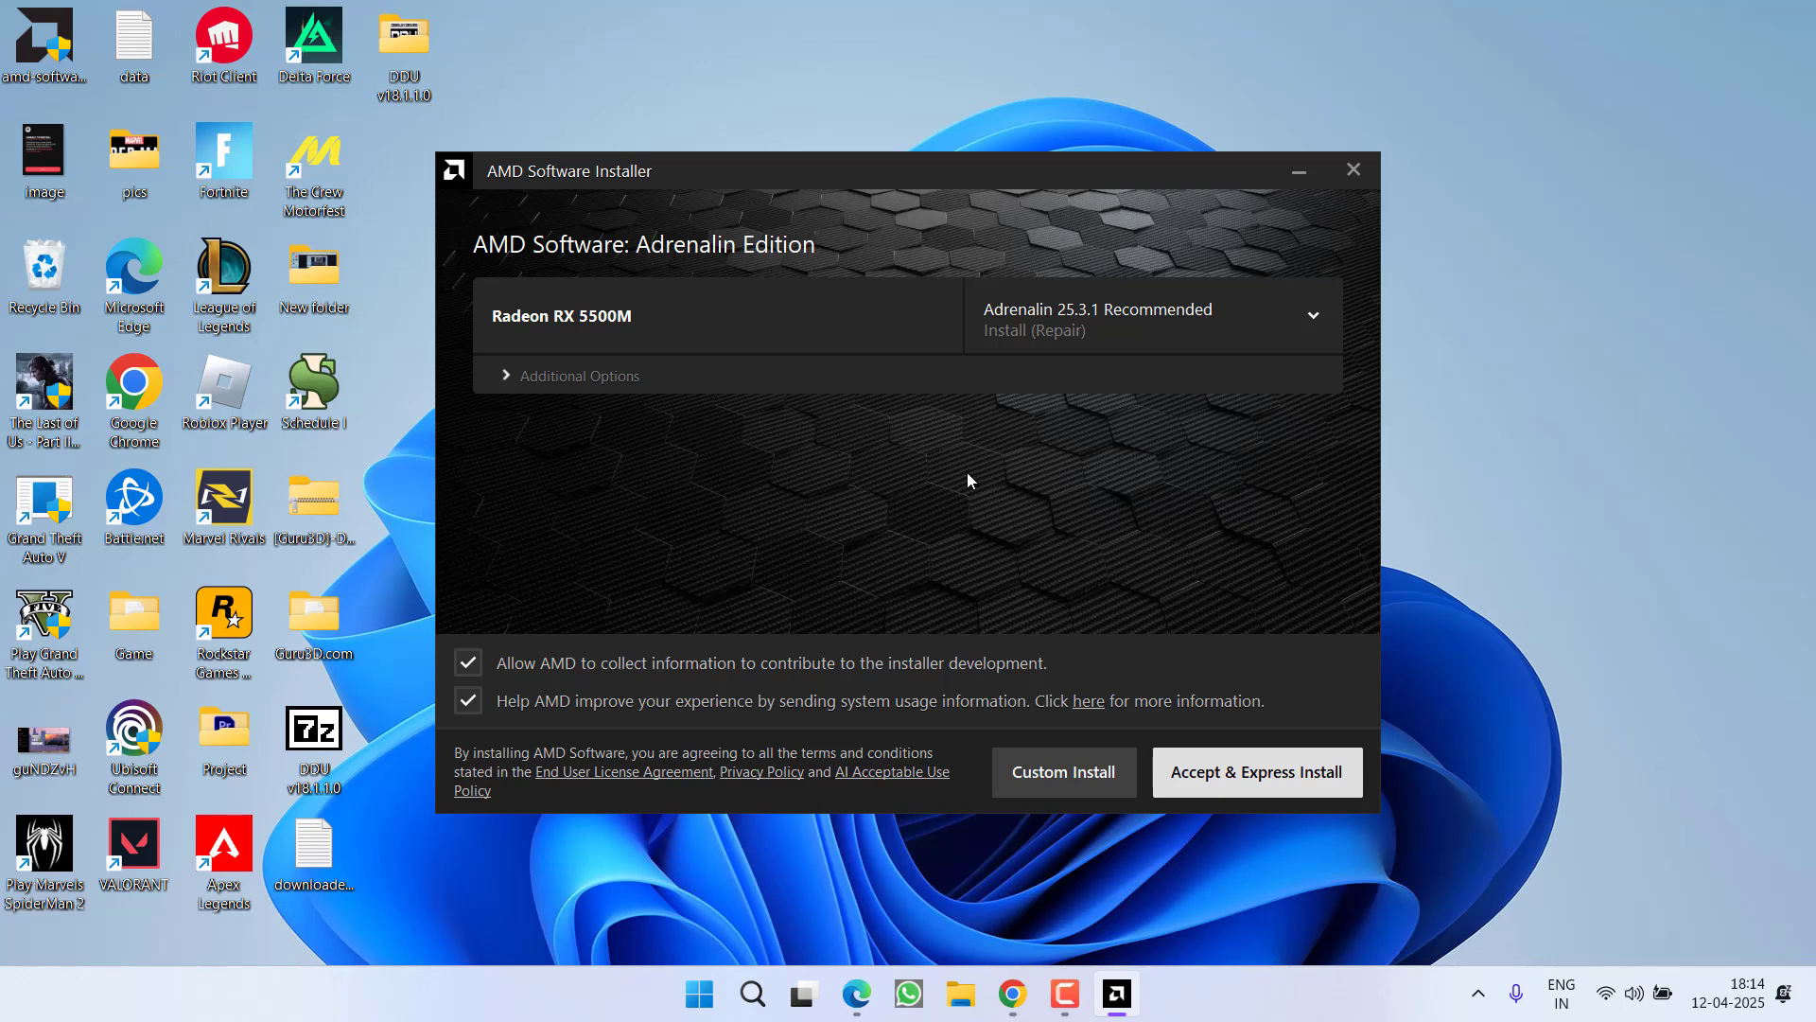
Step: Set the software type to Driver Only, keeping Adrenalin 25.3.1 Recommended as the version
left_click(507, 377)
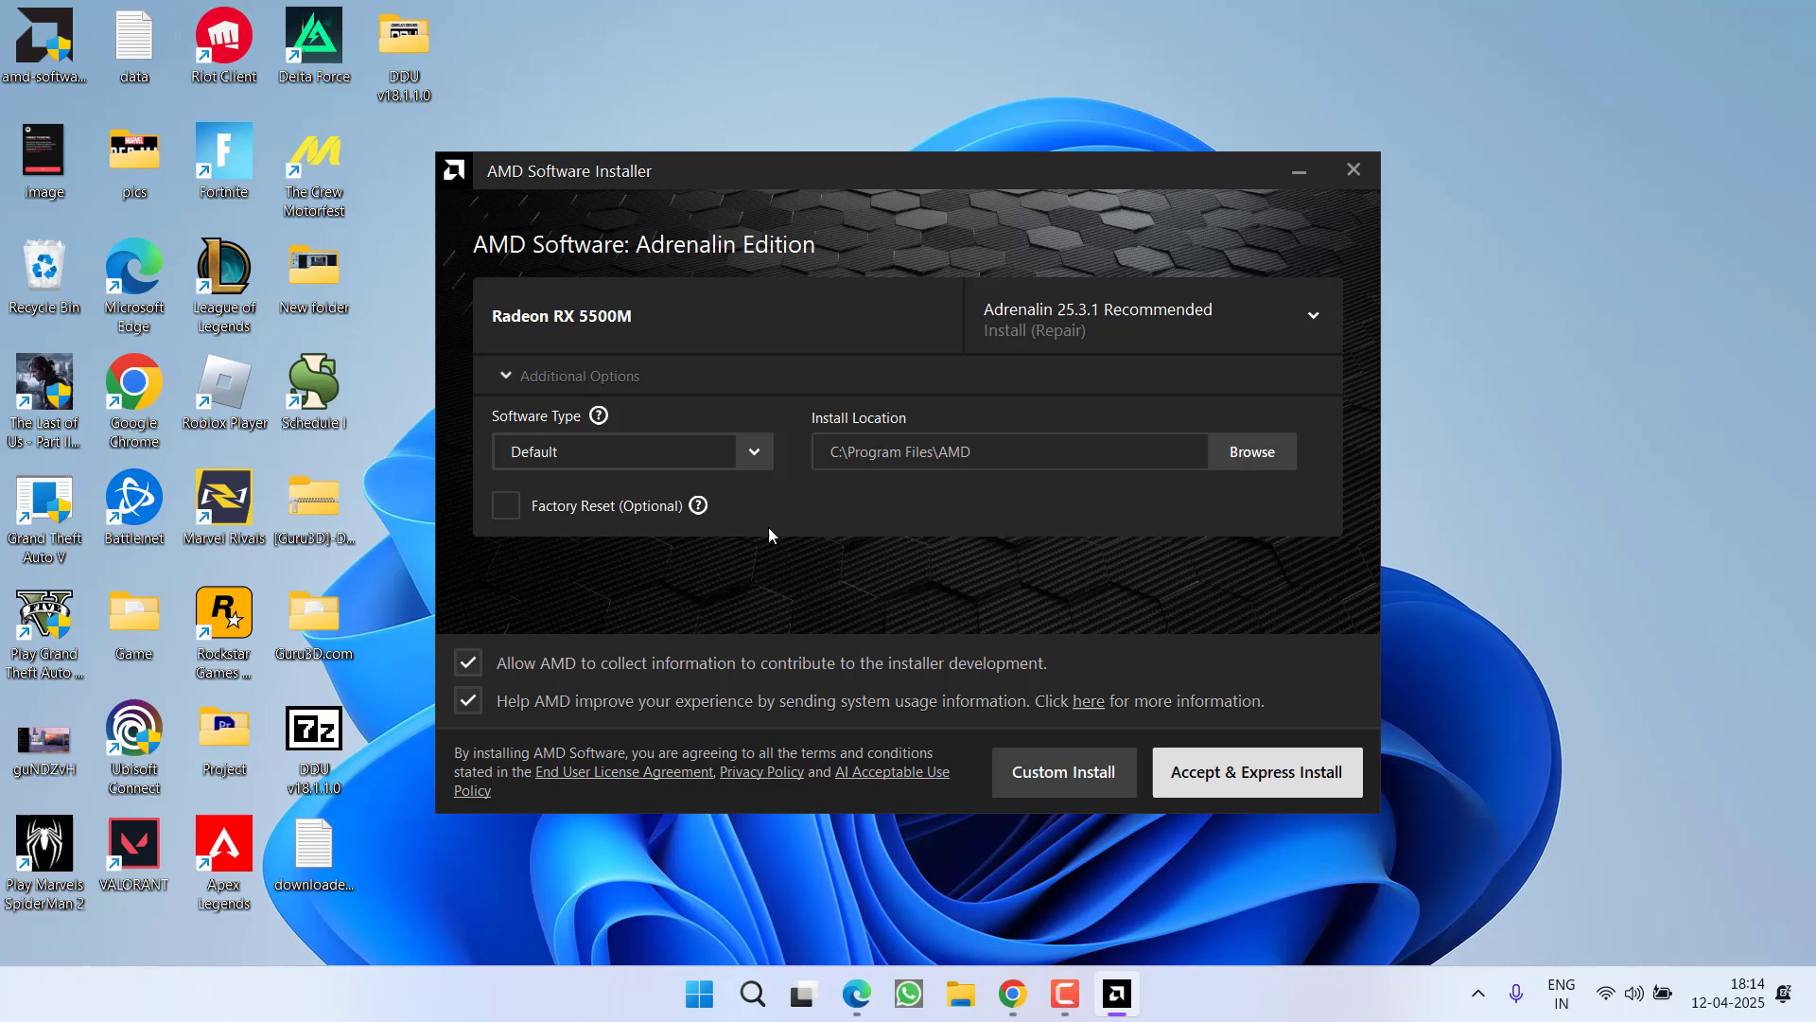
left_click(706, 462)
left_click(553, 565)
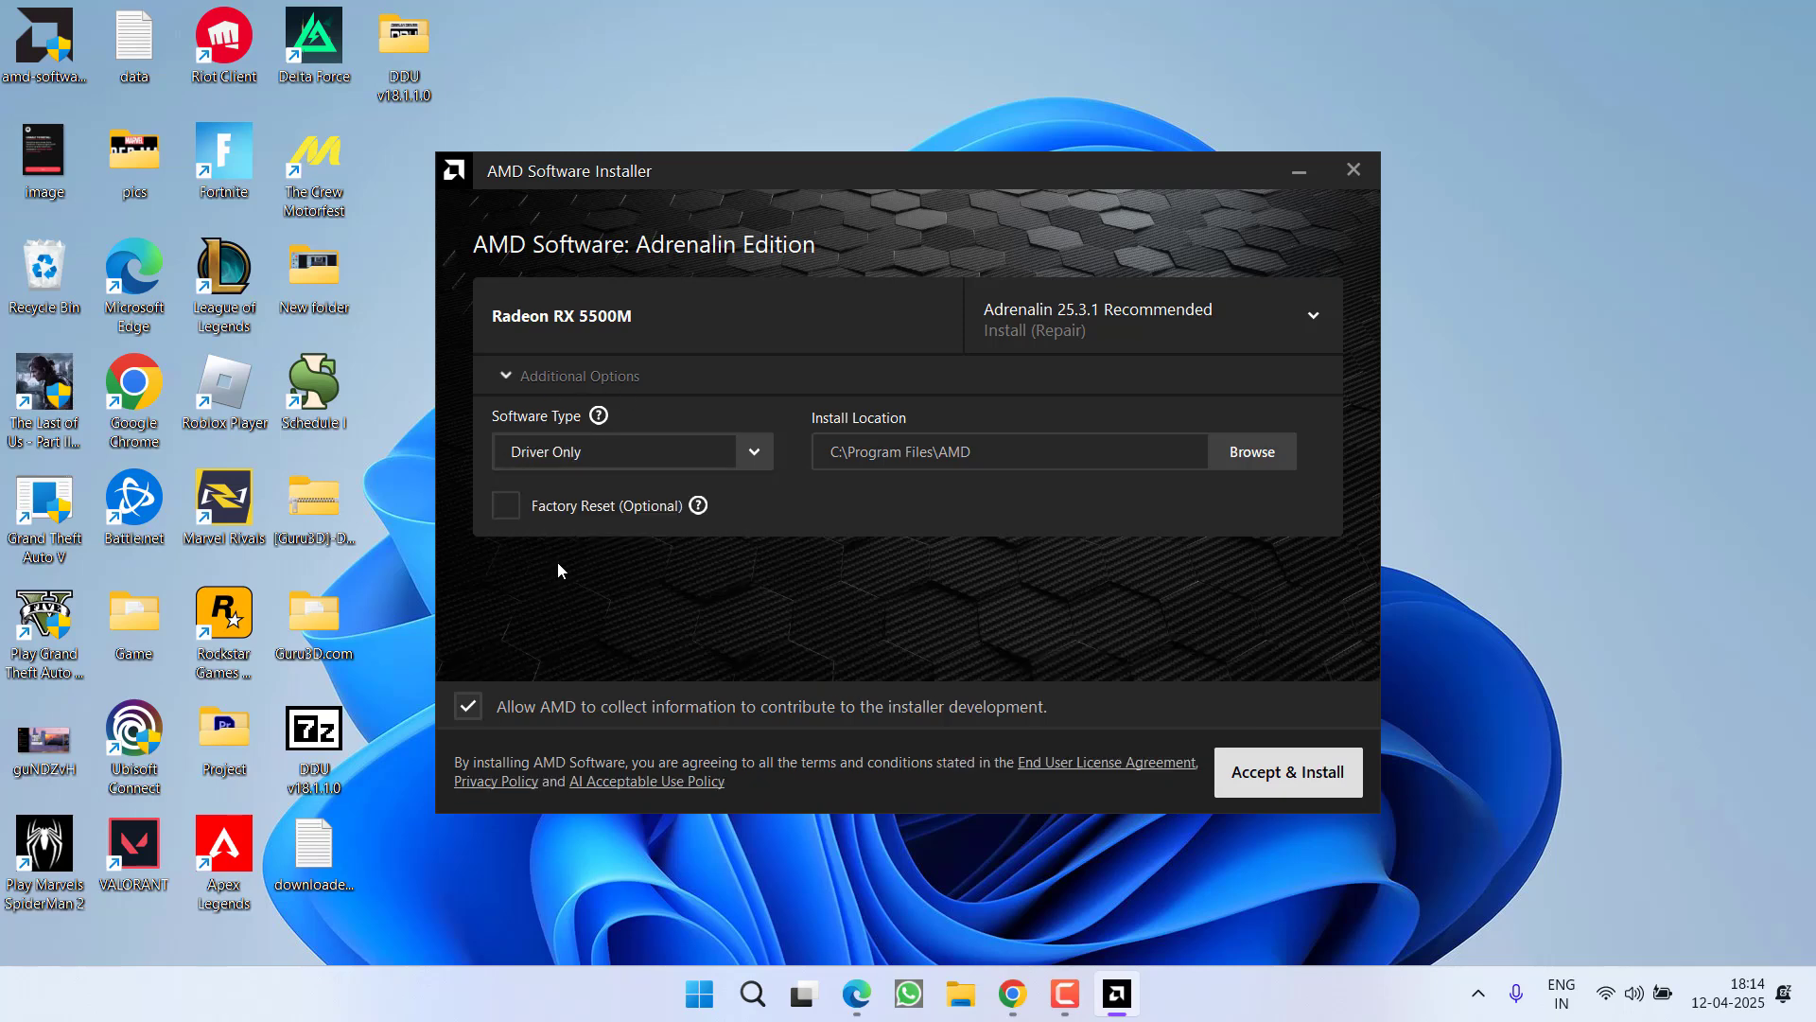
left_click(1320, 321)
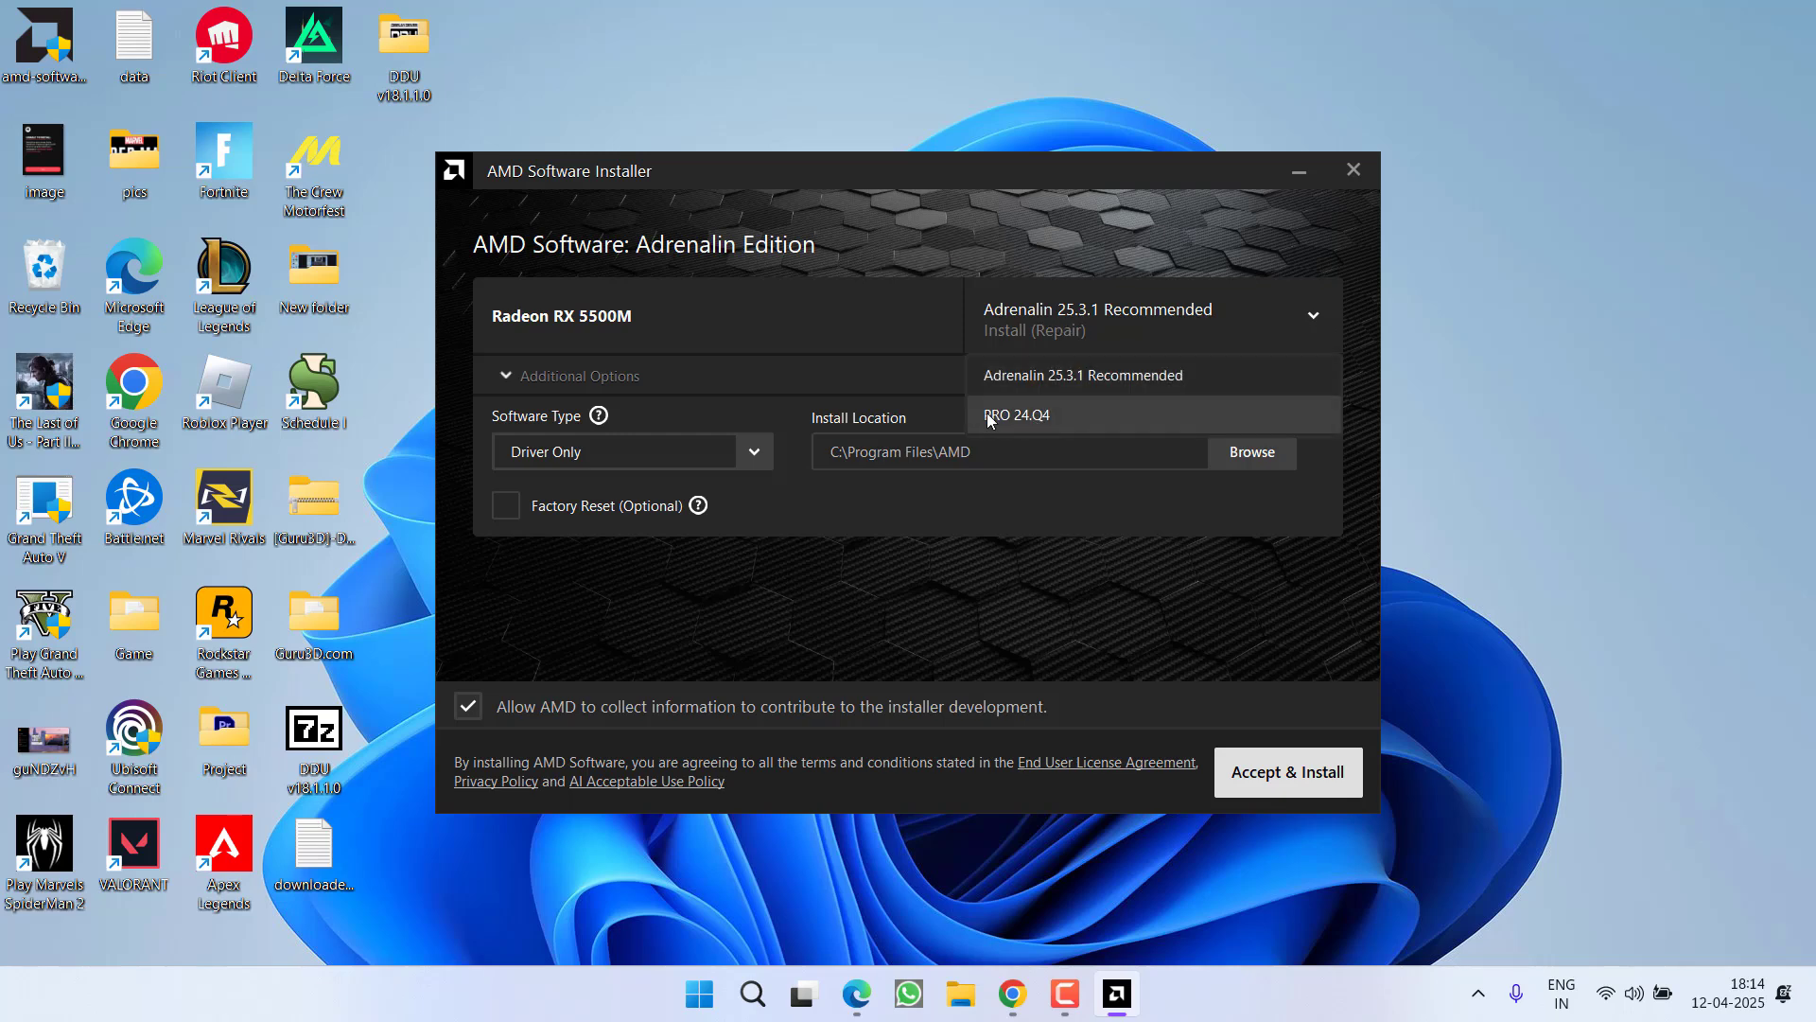
left_click(1035, 378)
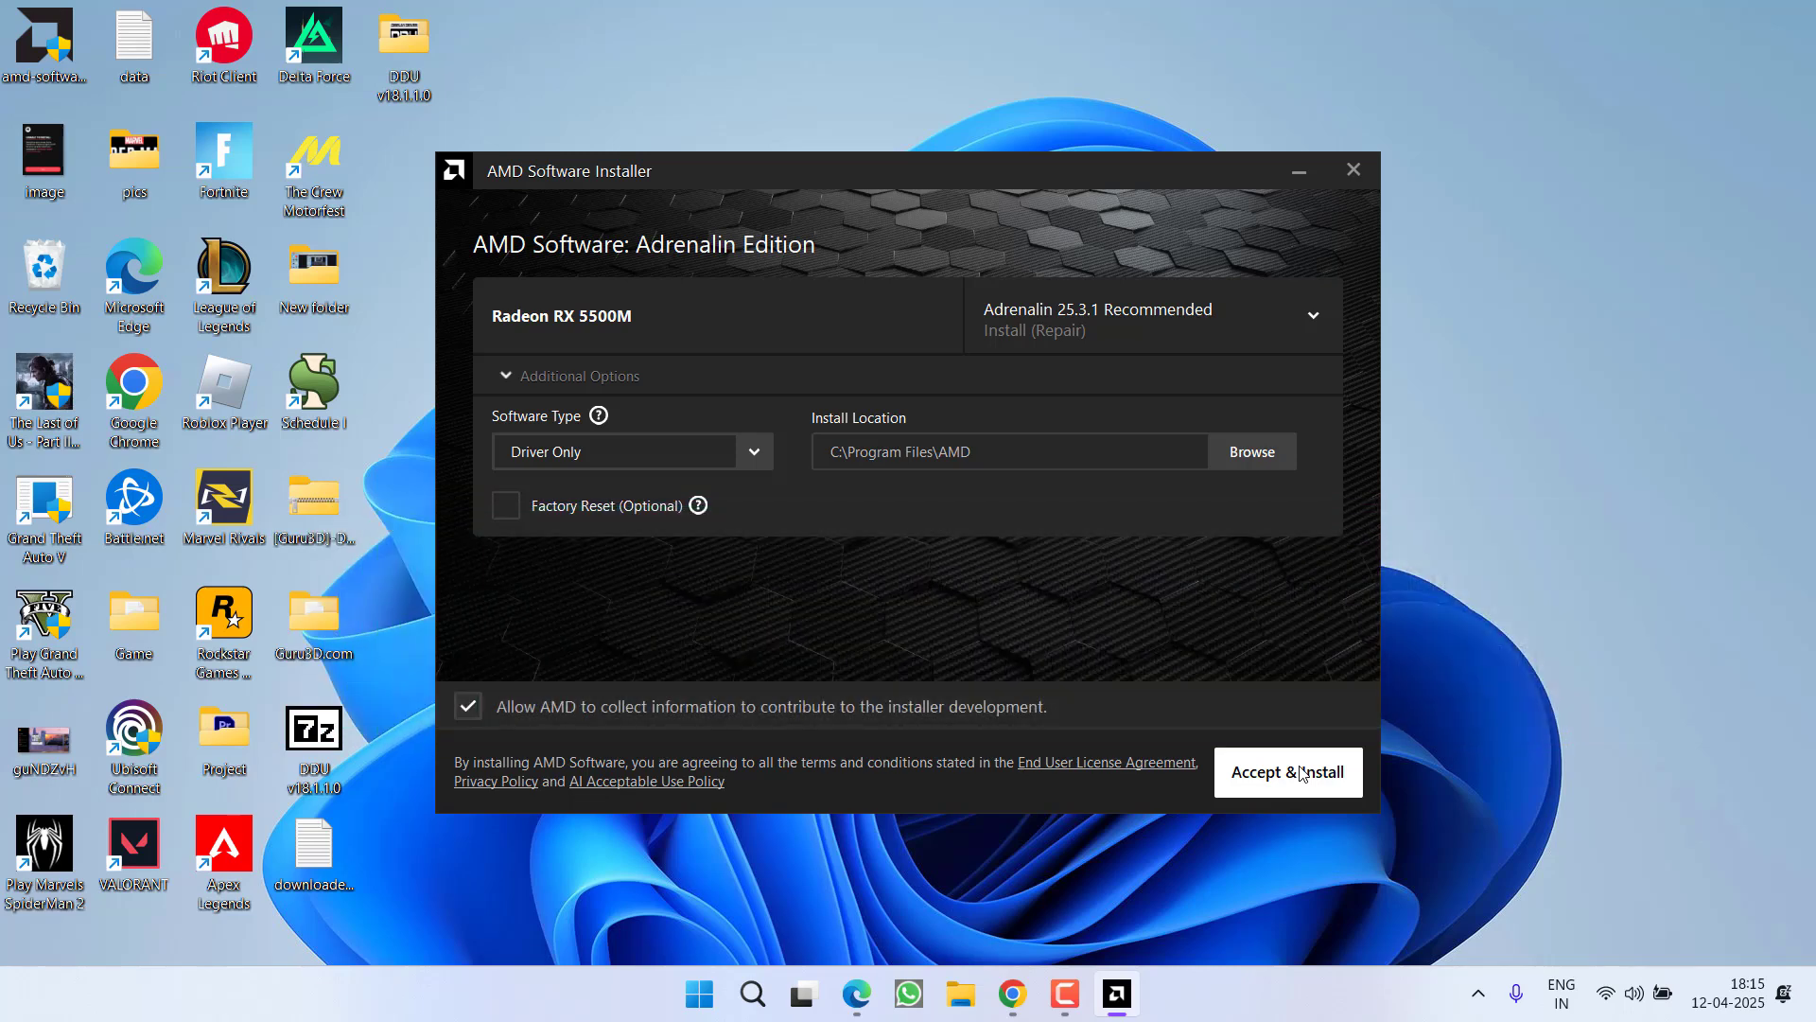
Step: Exit the AMD installer and confirm cancelling the installation
left_click(1353, 169)
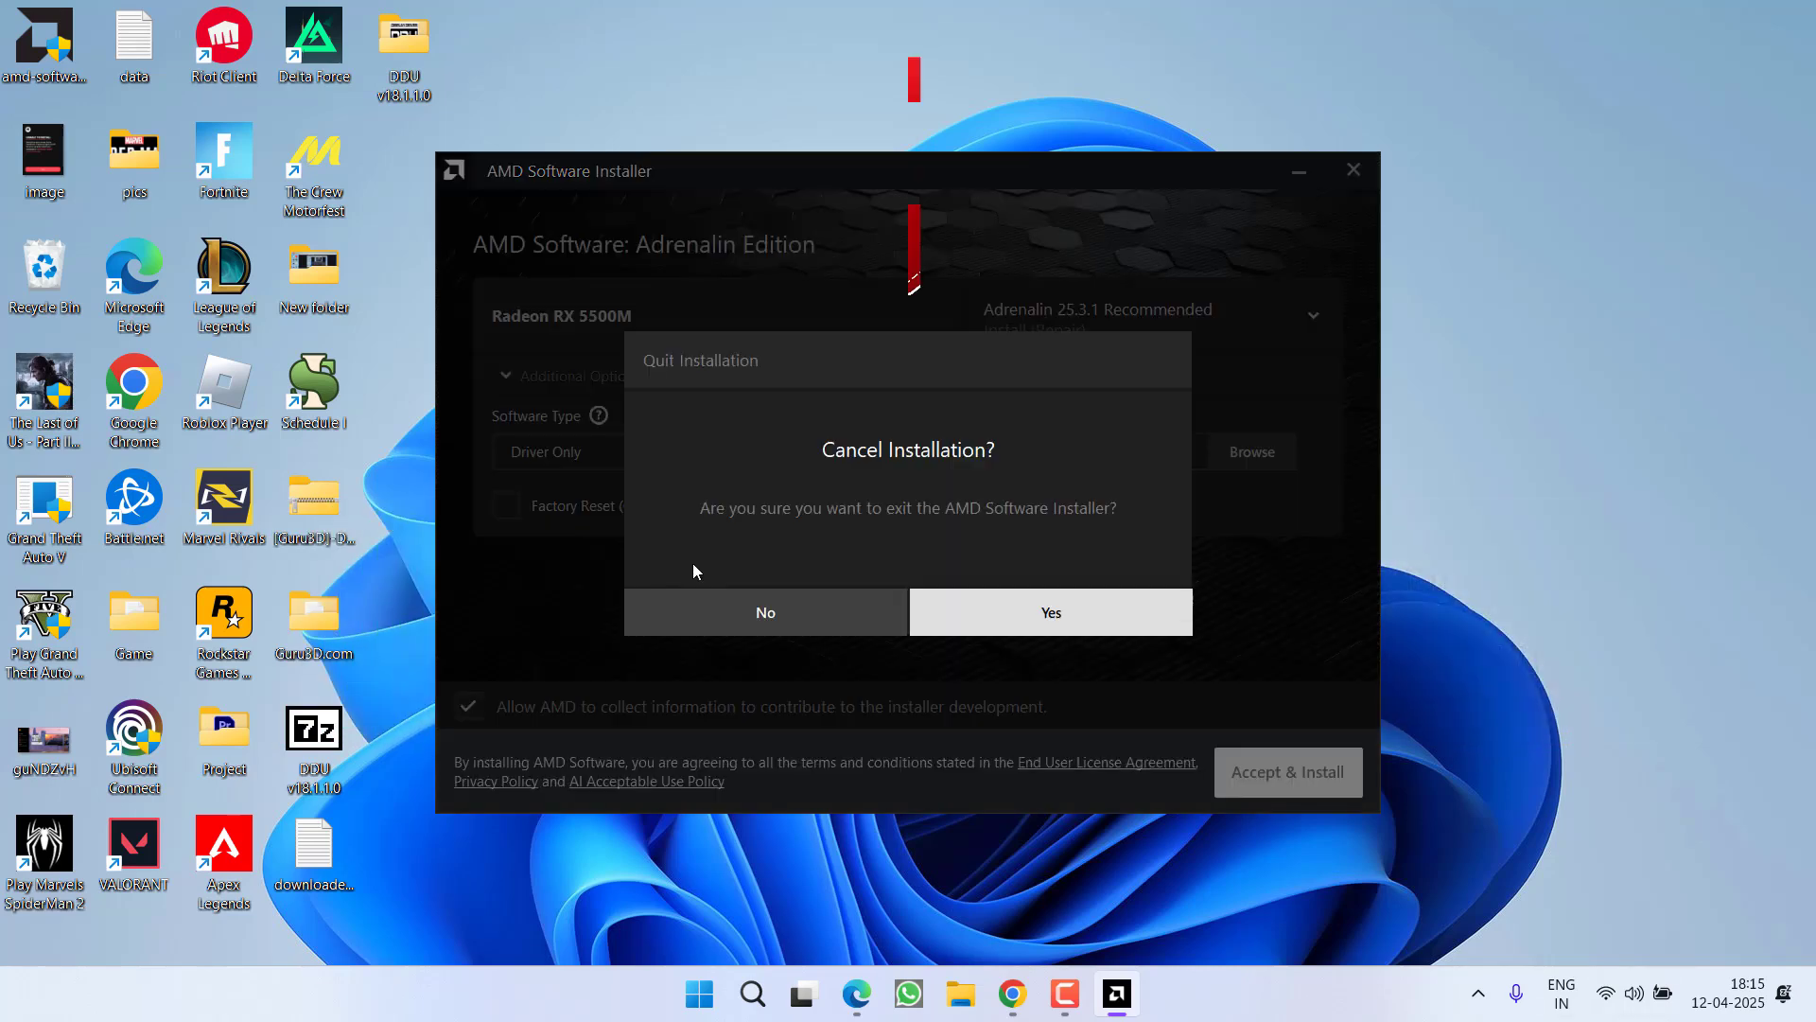
left_click(1076, 623)
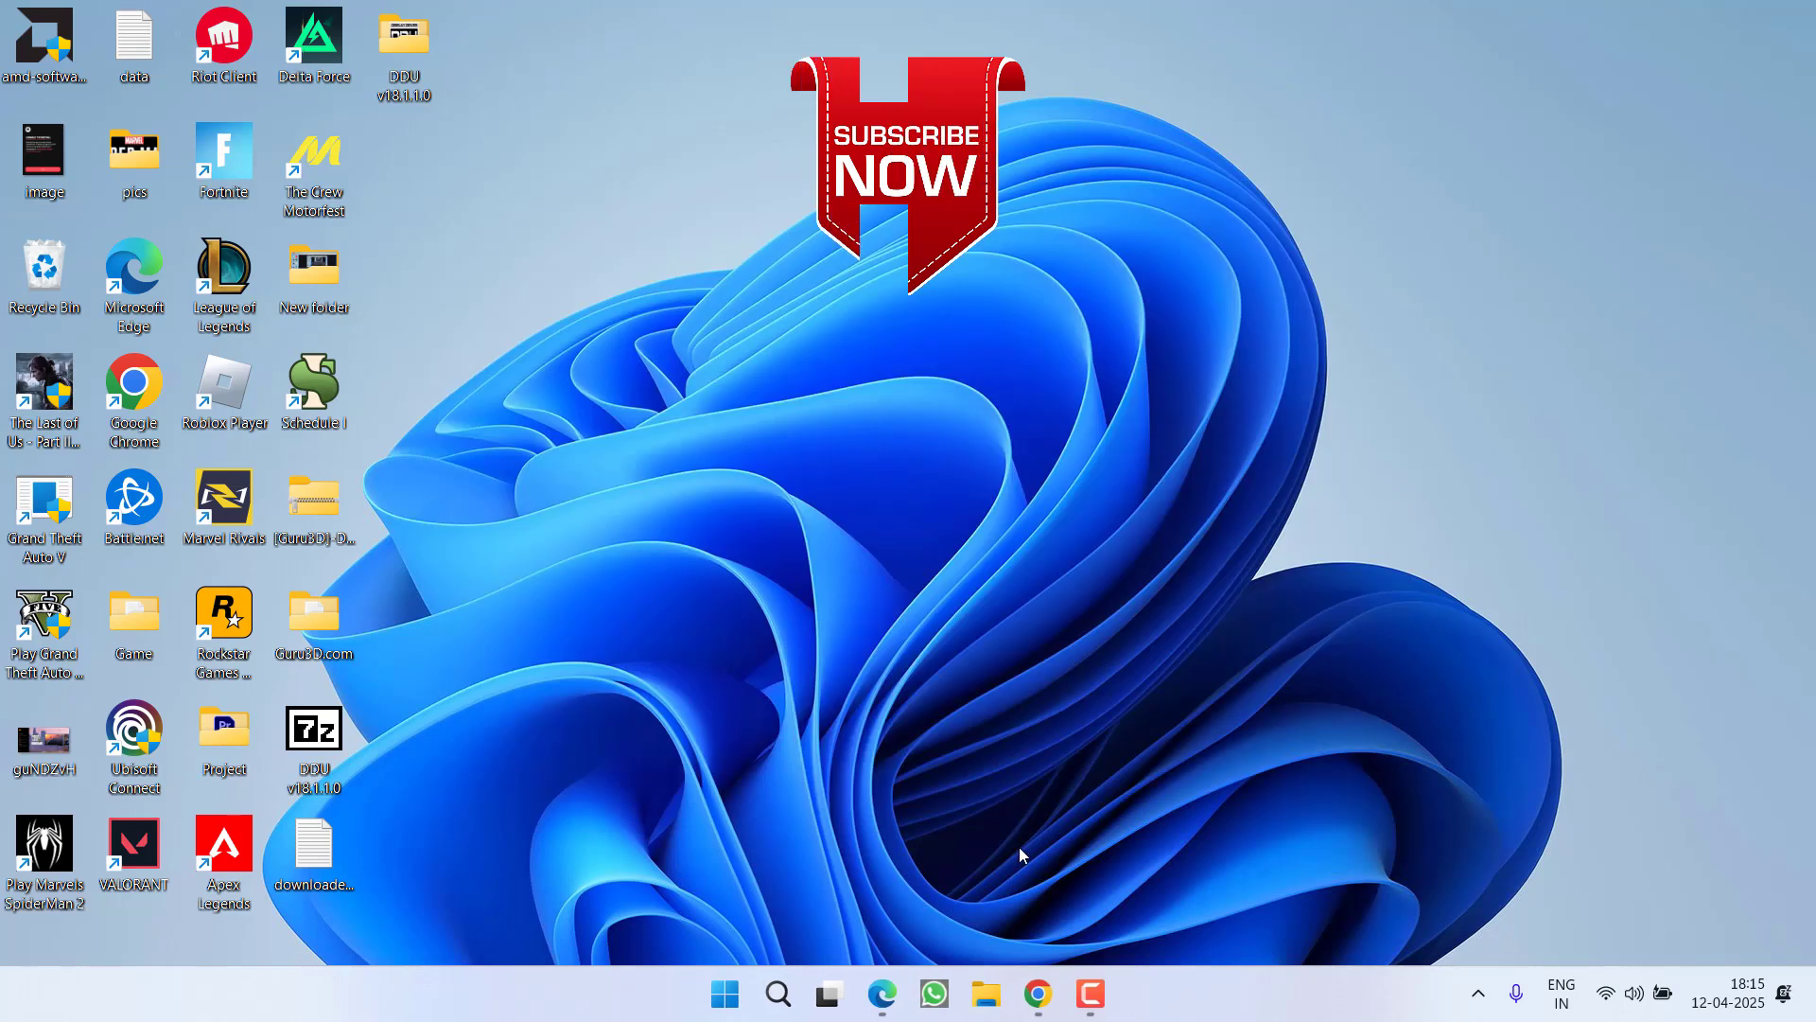